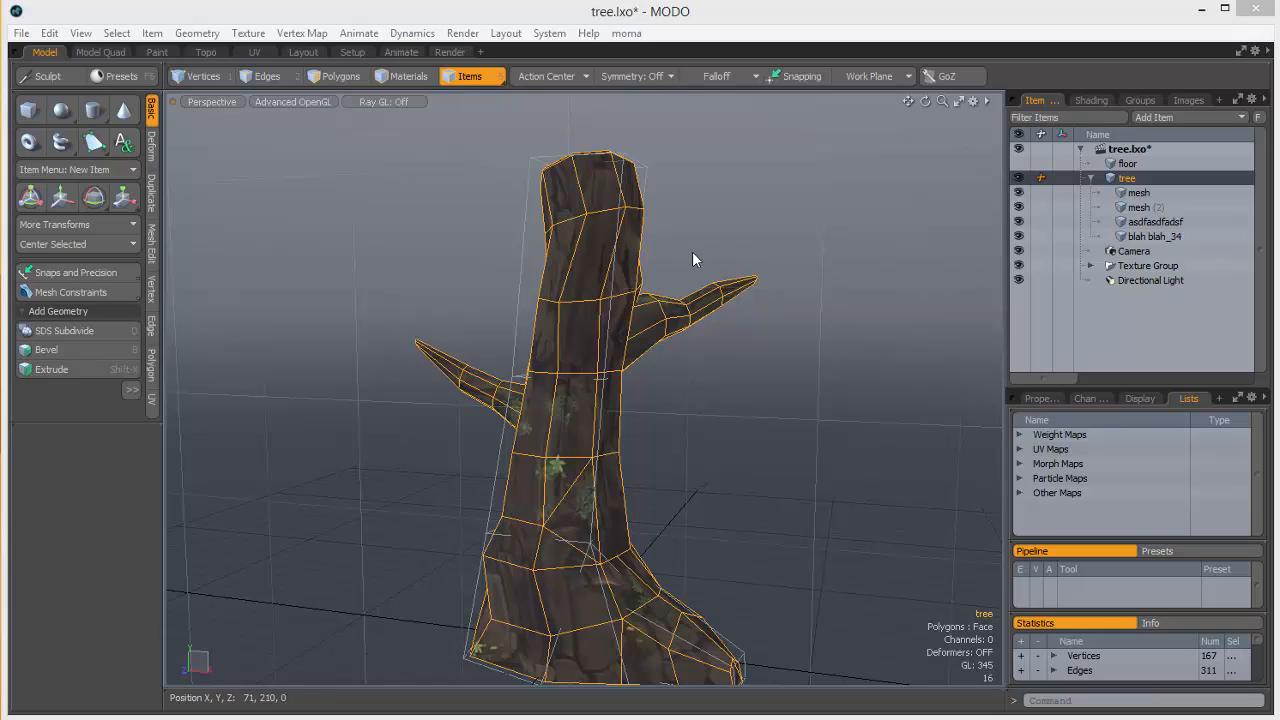
# Inspect the collision meshes under the tree item one after another, and reselect the tree
pyautogui.click(1137, 193)
pyautogui.click(1140, 221)
pyautogui.click(1142, 236)
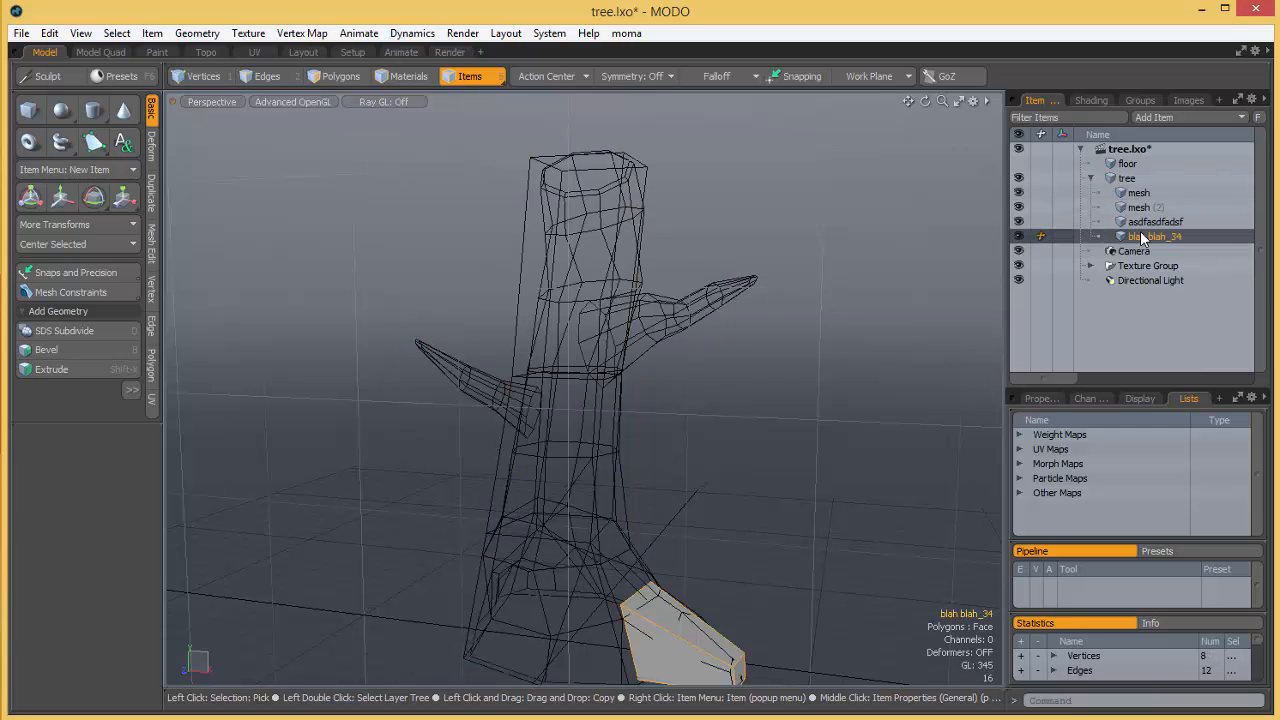
pyautogui.click(1128, 178)
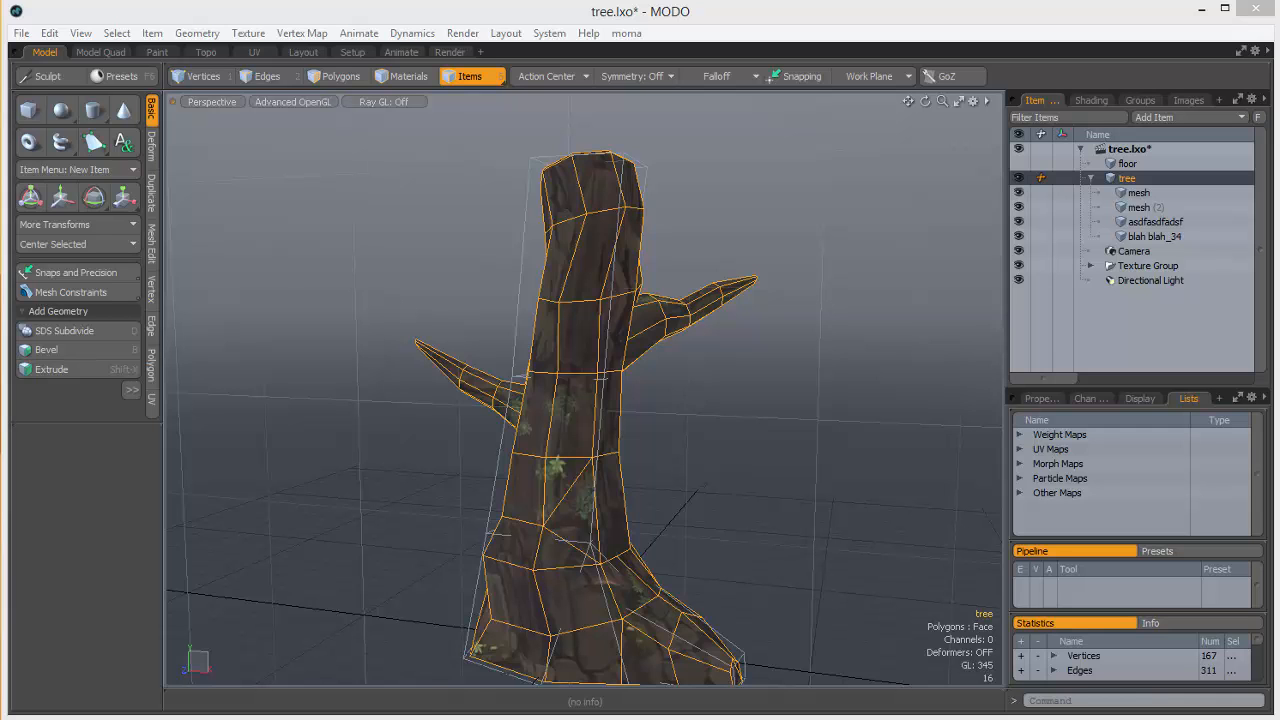
# Switch to the browser's Unreal Engine FBX Static Mesh Pipeline page and find the Caveats and Considerations for collision
pyautogui.moveTo(2, 180); pyautogui.dragTo(555, 85)
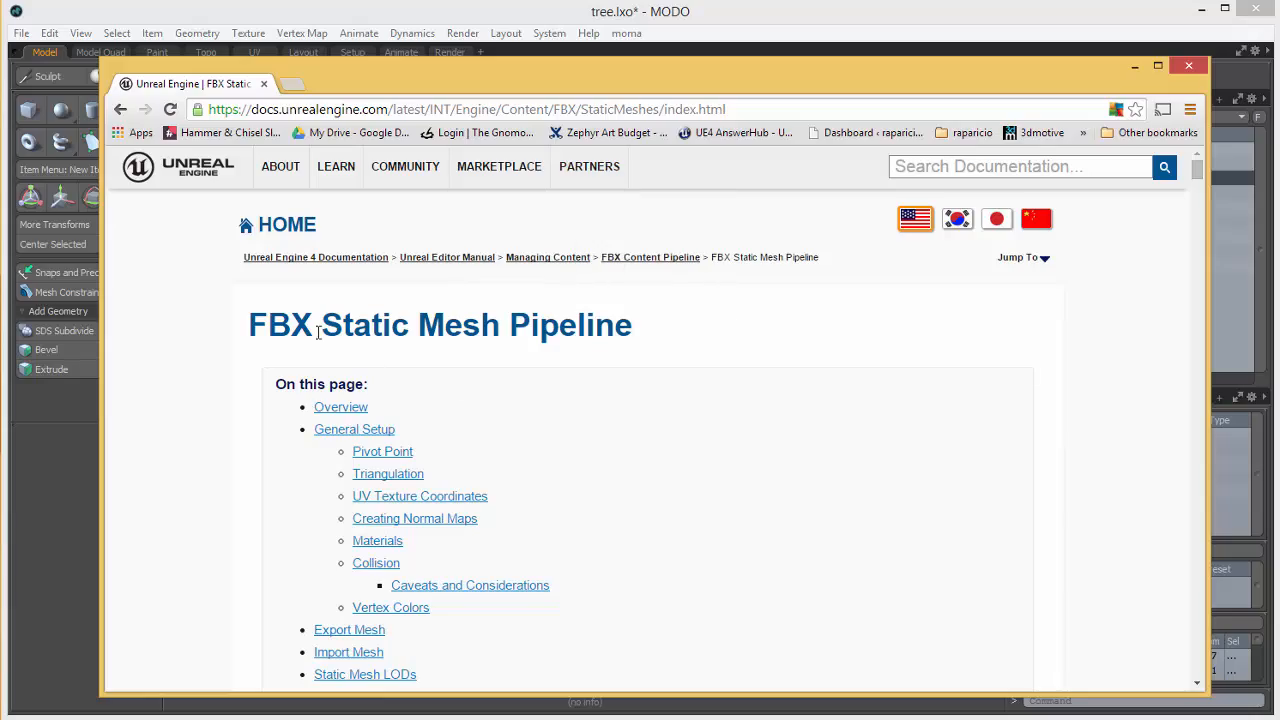
pyautogui.scroll(-15, 214, 322)
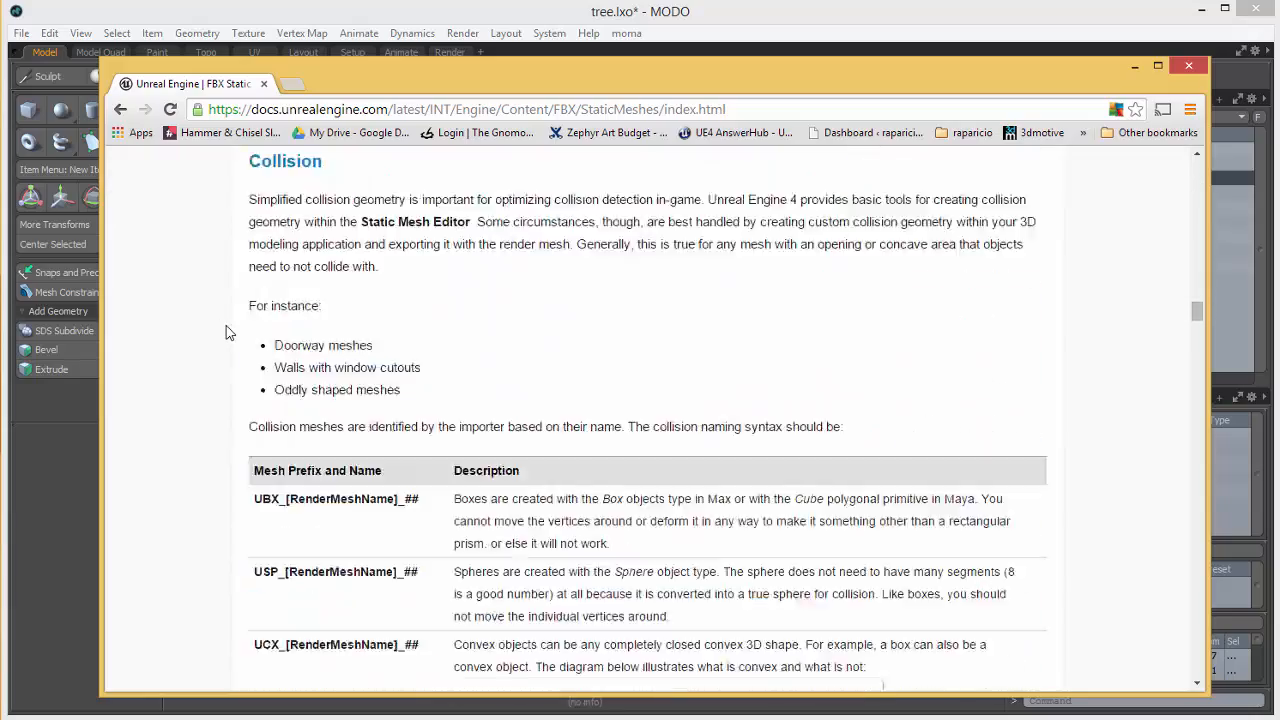
pyautogui.scroll(-14, 226, 332)
pyautogui.scroll(4, 226, 332)
pyautogui.scroll(-8, 226, 332)
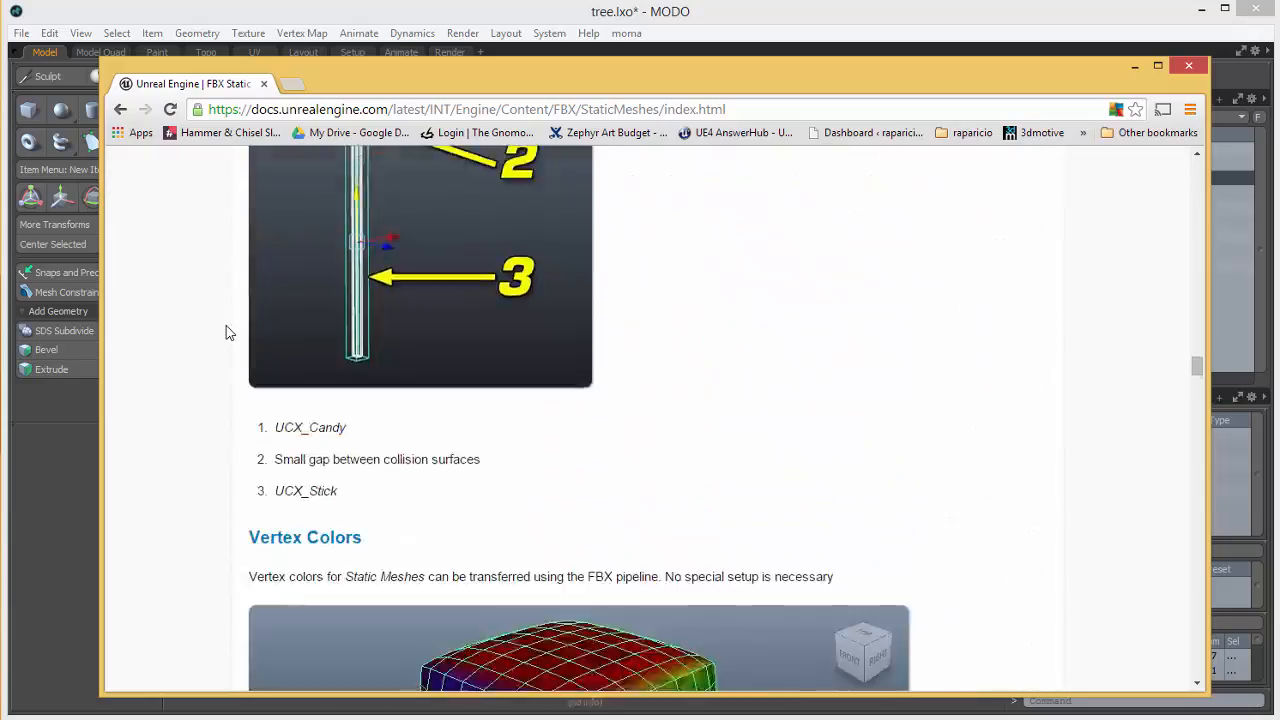
pyautogui.scroll(-6, 226, 332)
pyautogui.scroll(9, 229, 329)
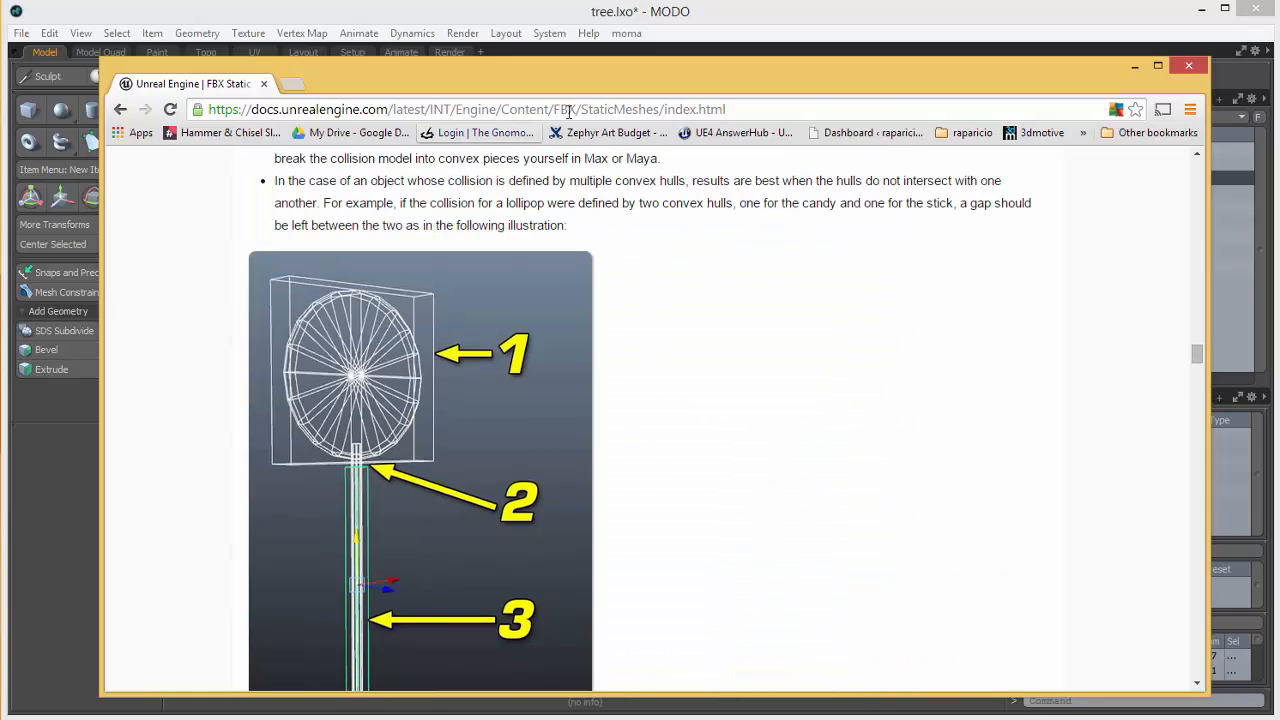
pyautogui.click(569, 112)
pyautogui.click(703, 380)
pyautogui.scroll(5, 683, 418)
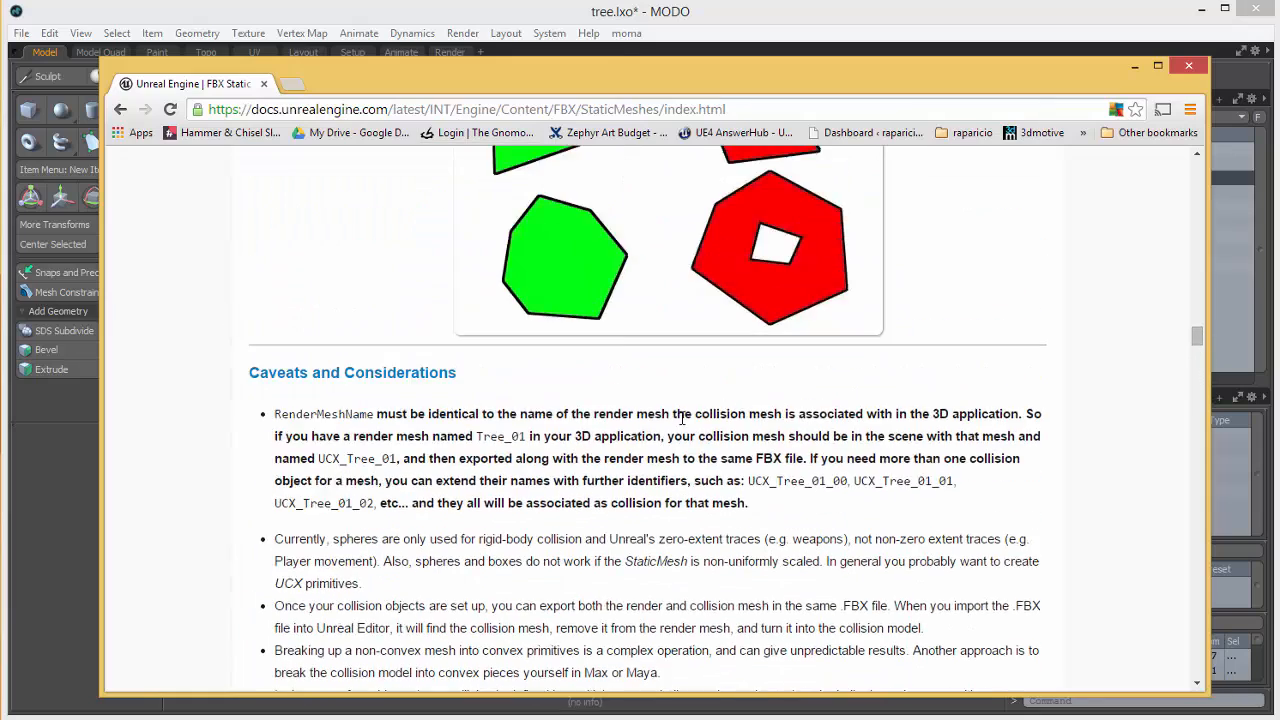
pyautogui.scroll(3, 682, 418)
pyautogui.scroll(-2, 679, 418)
pyautogui.scroll(-1, 336, 622)
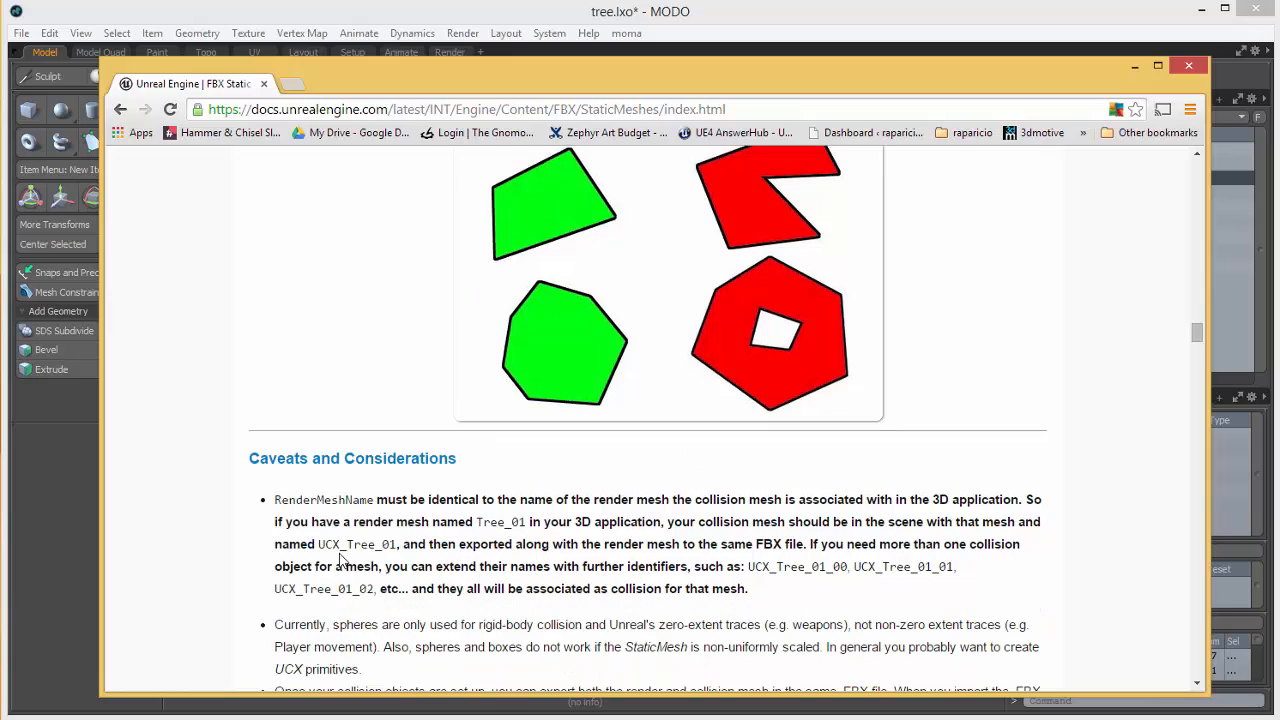
# Read the RenderMeshName naming rule and highlight the example collision name UCX_Tree_01
pyautogui.moveTo(276, 499); pyautogui.dragTo(810, 587)
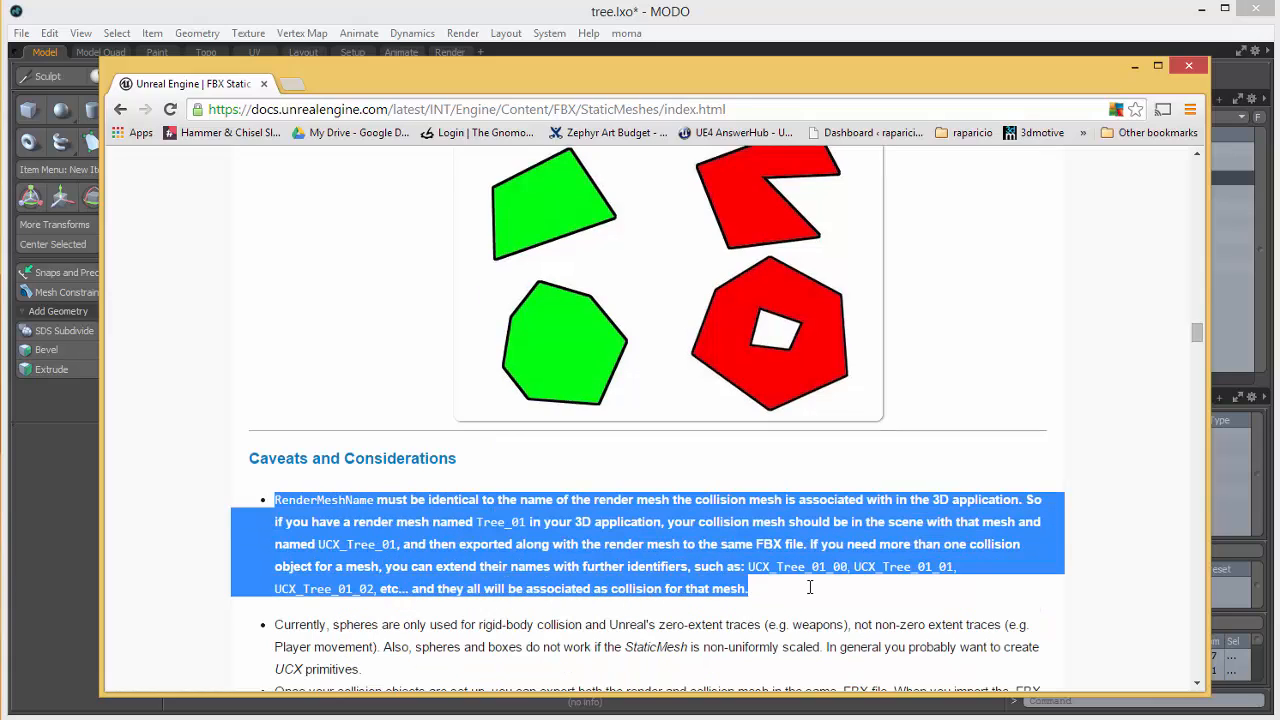
pyautogui.click(776, 598)
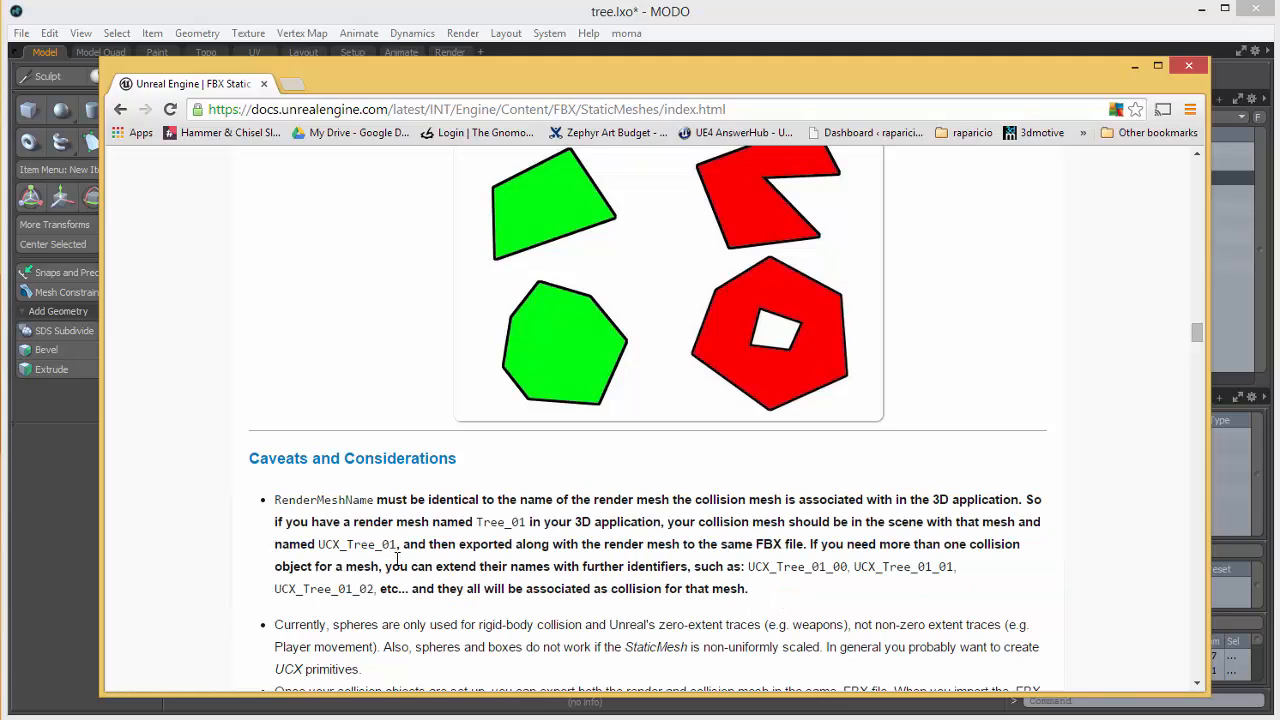
pyautogui.moveTo(318, 544); pyautogui.dragTo(399, 544)
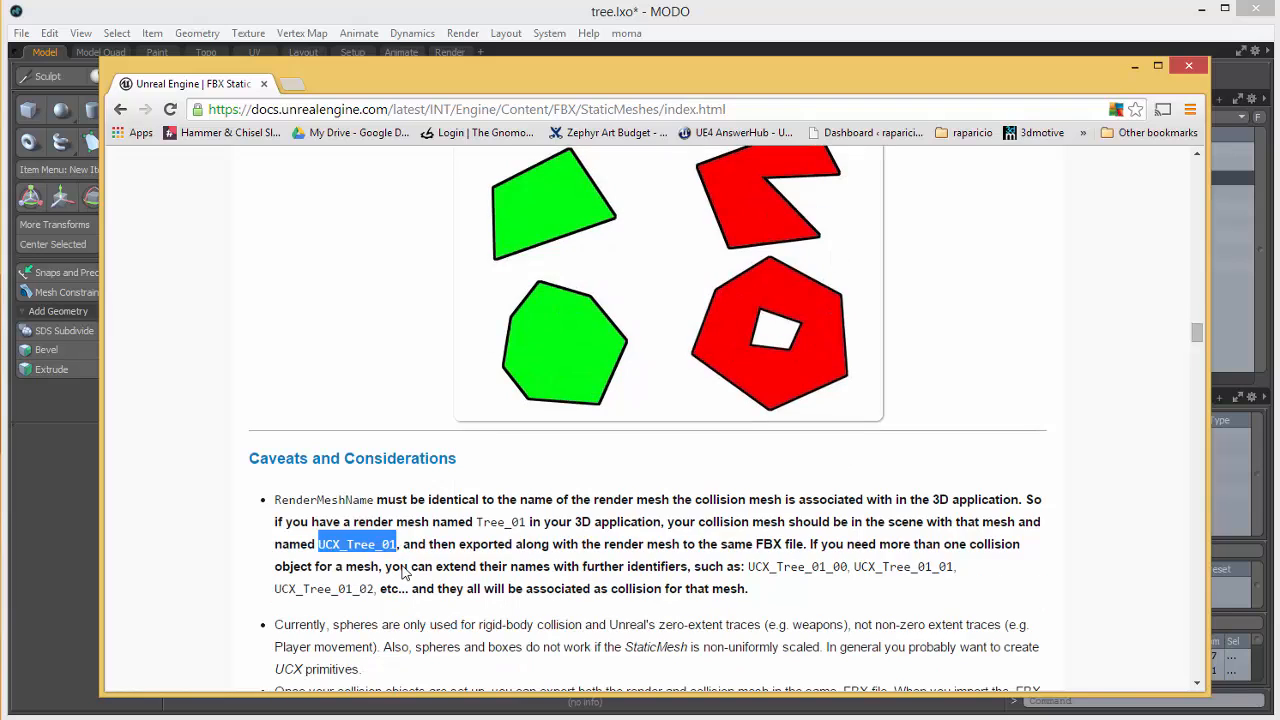
# Examine the collision naming table and highlight the UCX prefix used for convex objects
pyautogui.scroll(5, 404, 570)
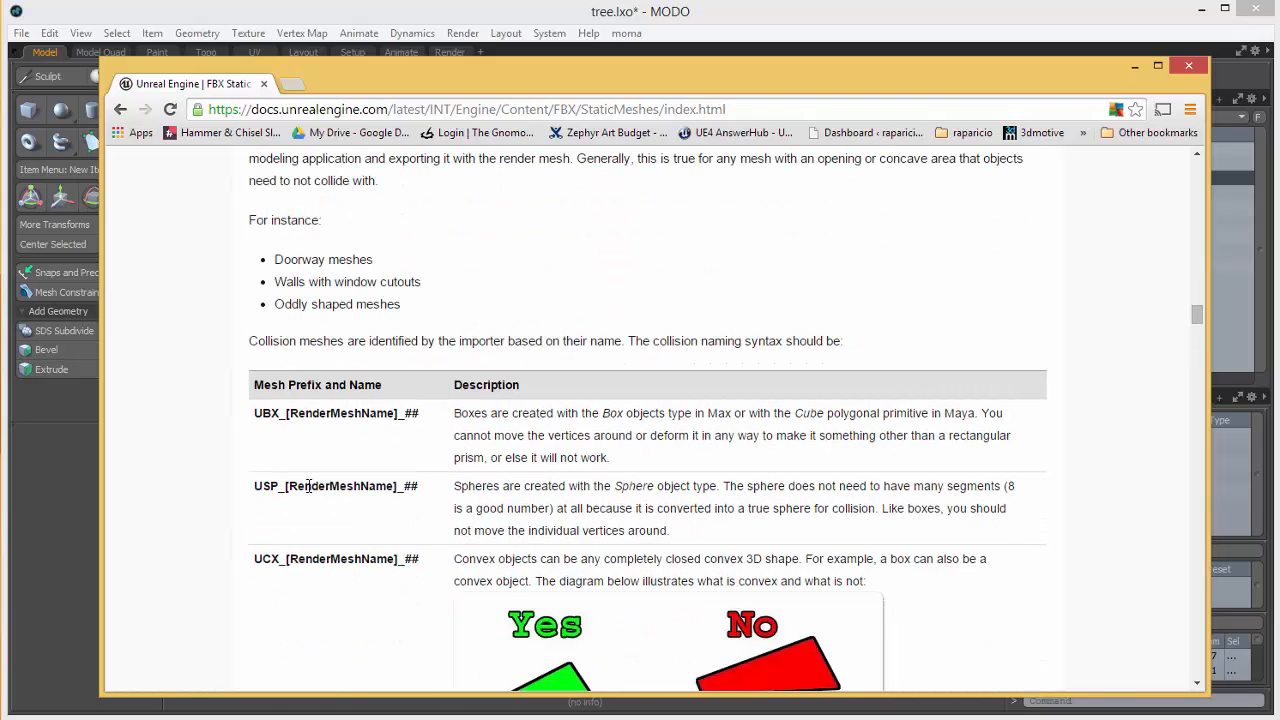
pyautogui.moveTo(262, 487); pyautogui.dragTo(313, 507)
pyautogui.moveTo(262, 558); pyautogui.dragTo(315, 558)
pyautogui.click(296, 560)
pyautogui.moveTo(255, 559); pyautogui.dragTo(286, 560)
pyautogui.scroll(-3, 315, 561)
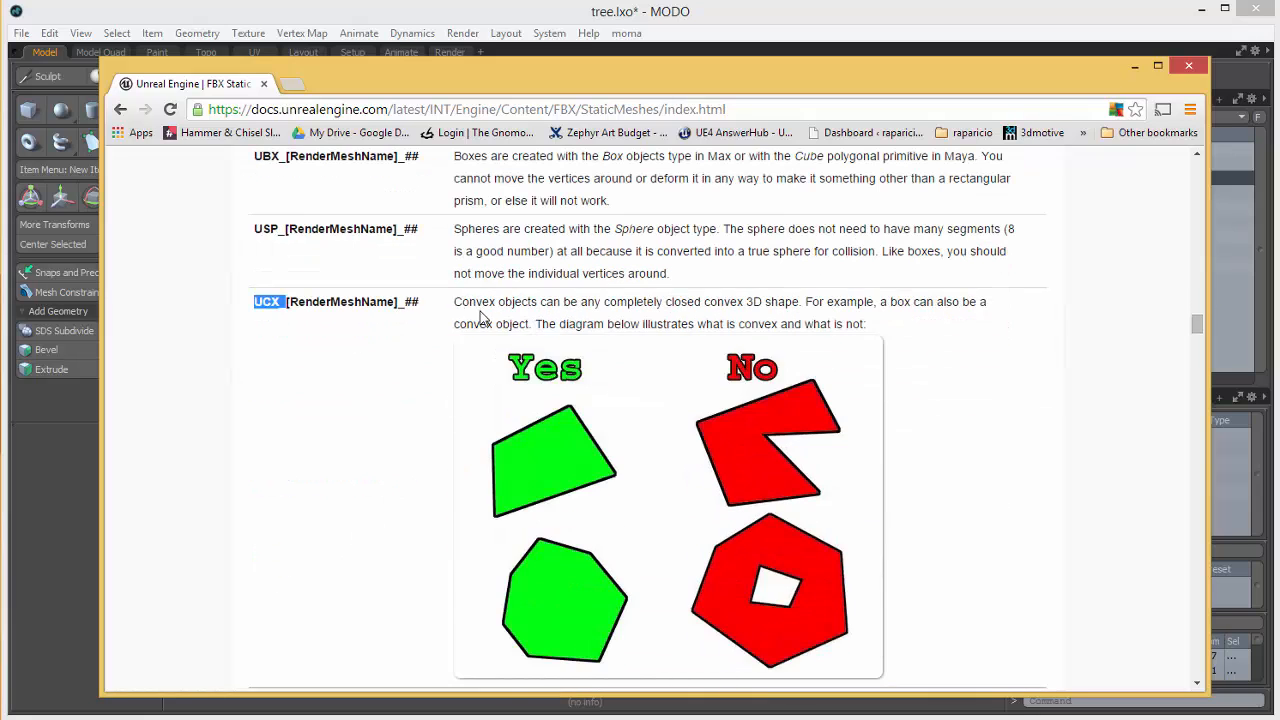
pyautogui.click(1134, 66)
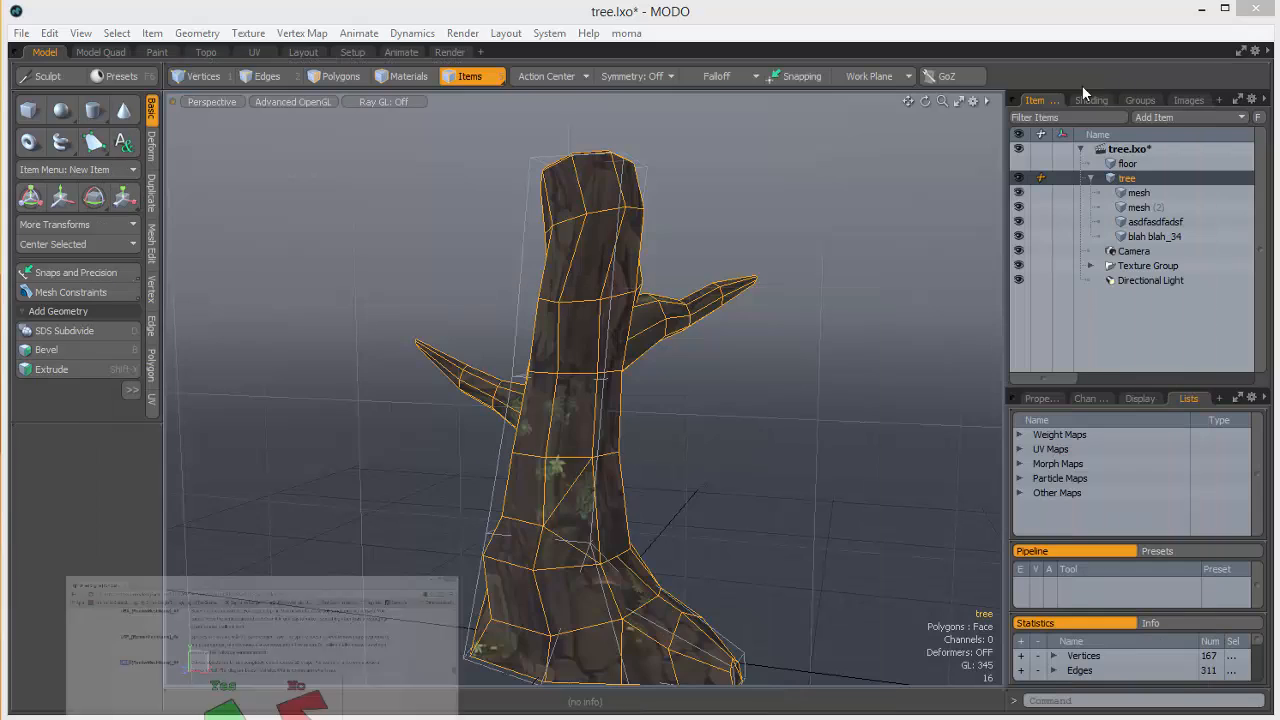
pyautogui.click(758, 188)
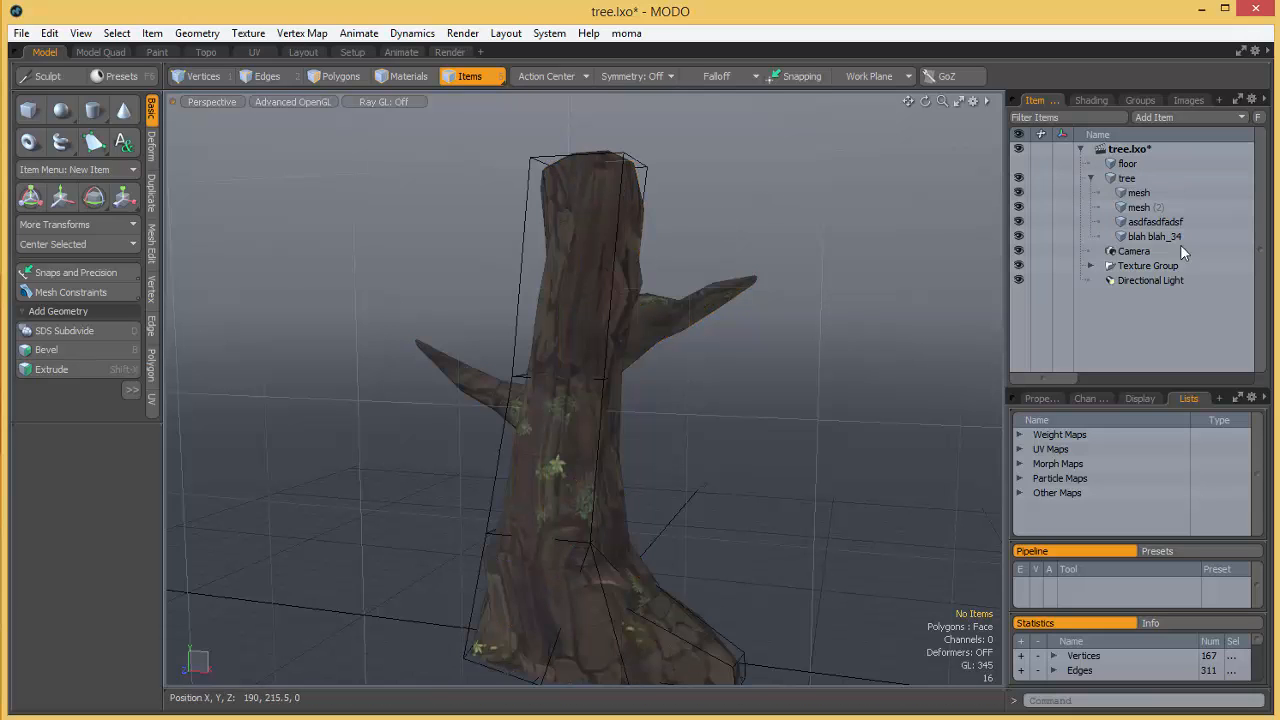
pyautogui.click(1186, 193)
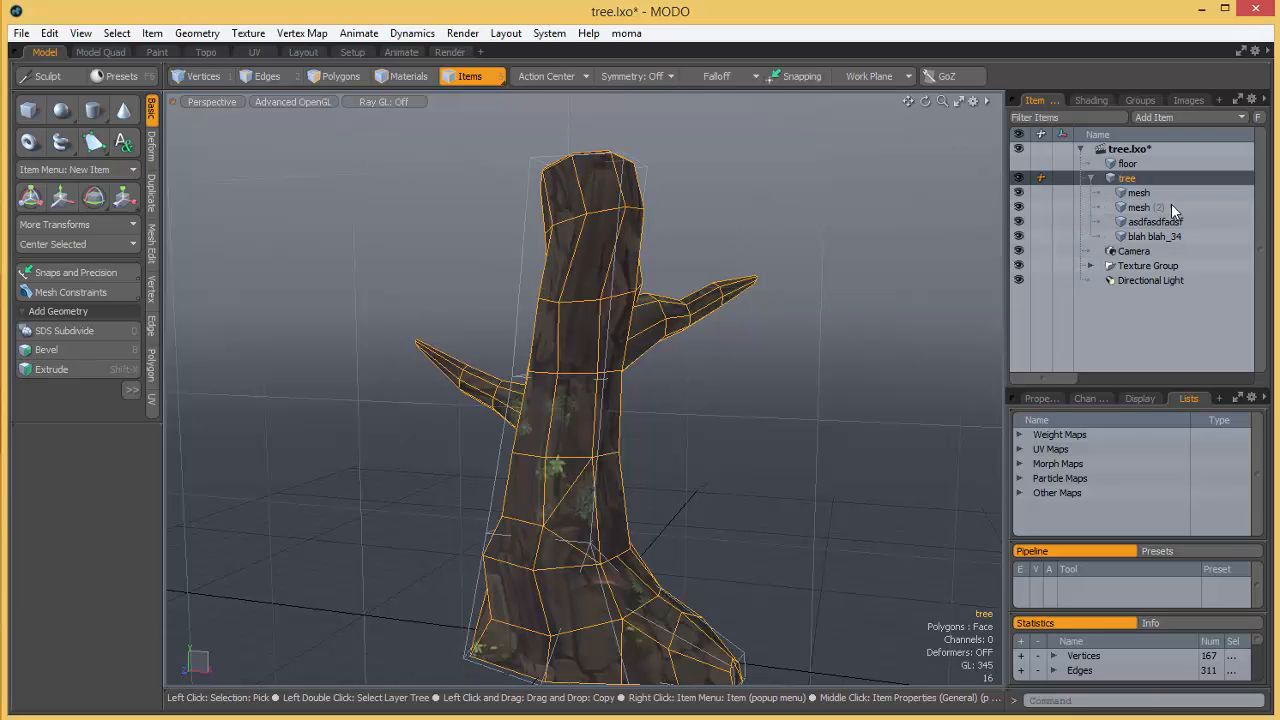
pyautogui.click(1127, 178)
pyautogui.click(1088, 701)
pyautogui.press('Up')
pyautogui.press('Return')
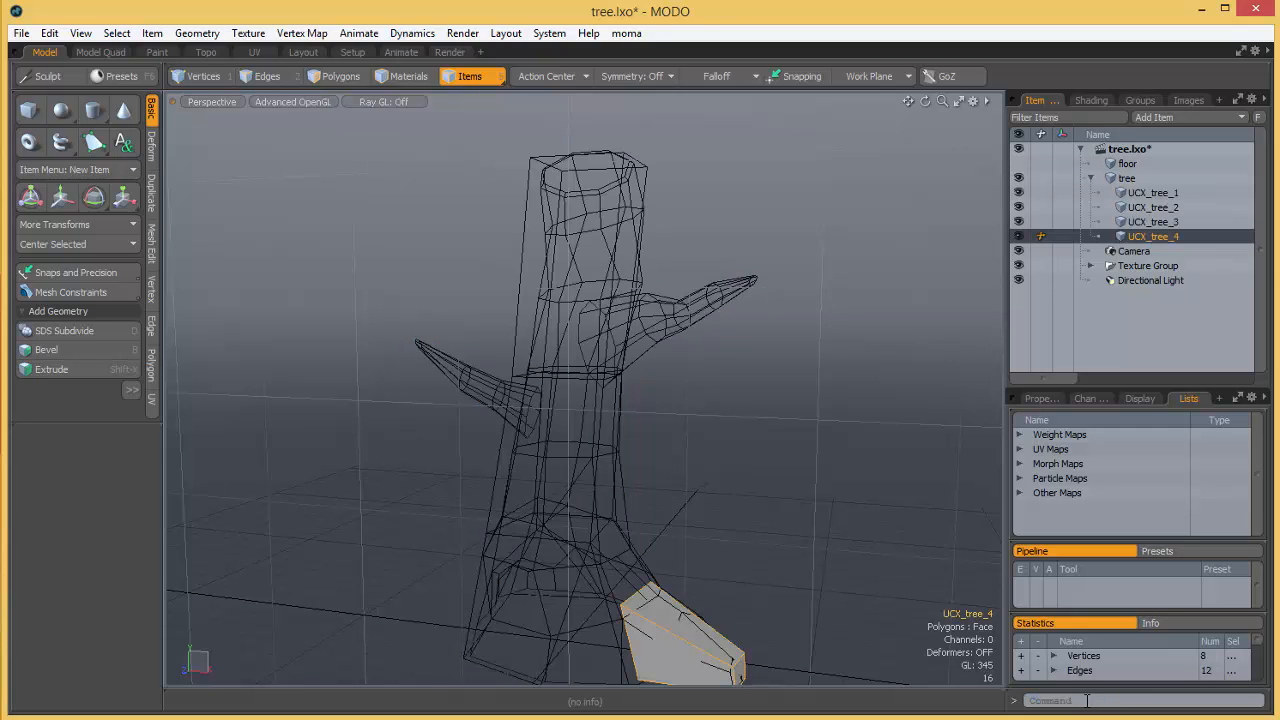
# Check the renamed collision meshes under the tree one after another
pyautogui.click(1173, 194)
pyautogui.click(1172, 207)
pyautogui.click(1172, 222)
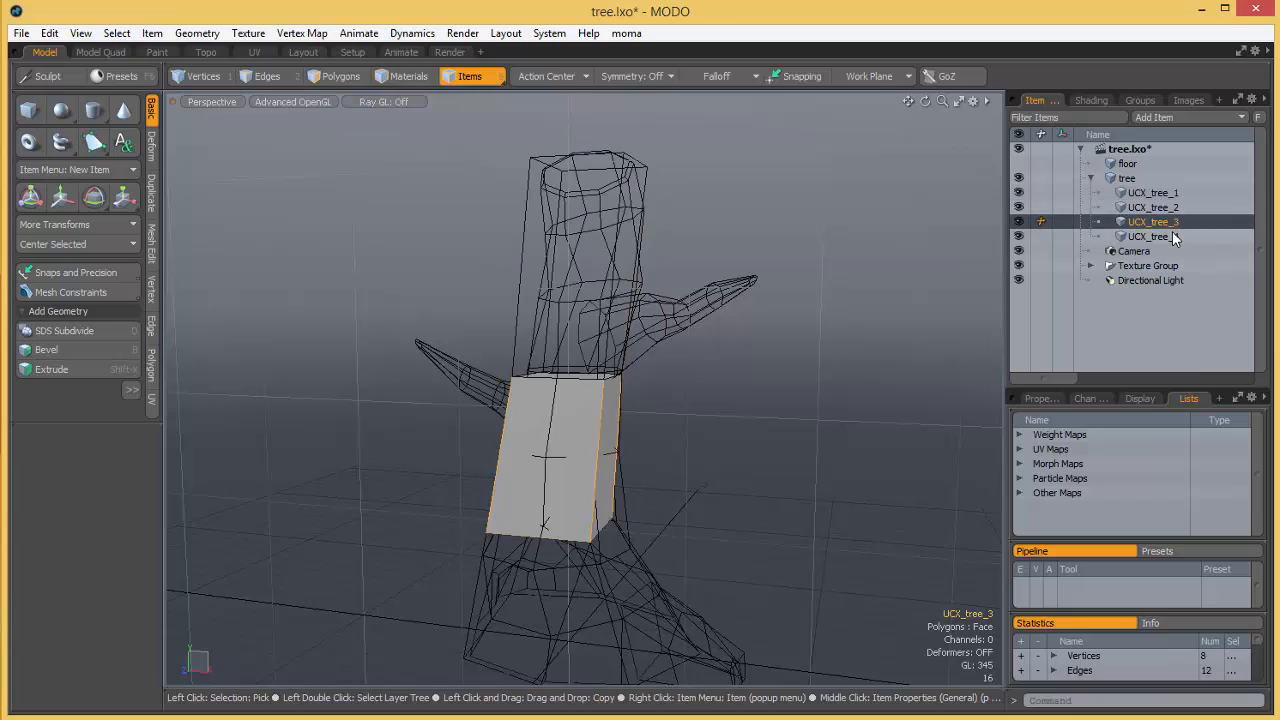
pyautogui.click(1172, 236)
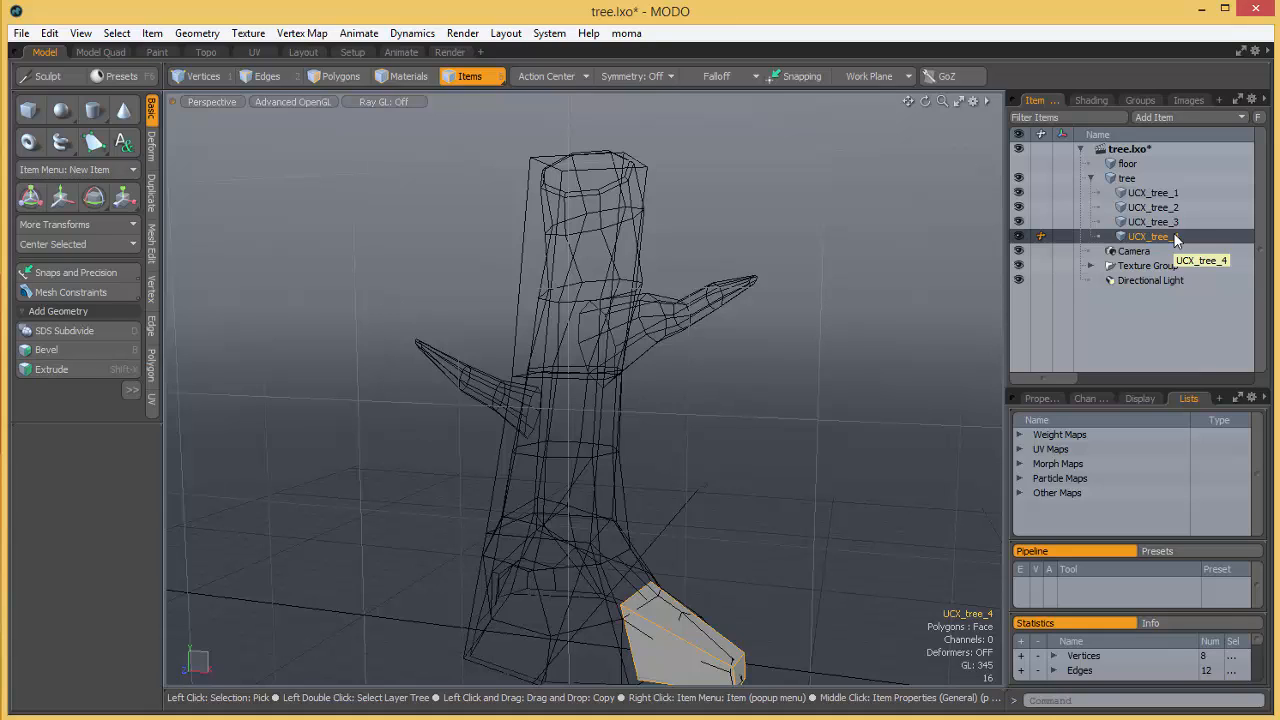
pyautogui.click(1177, 221)
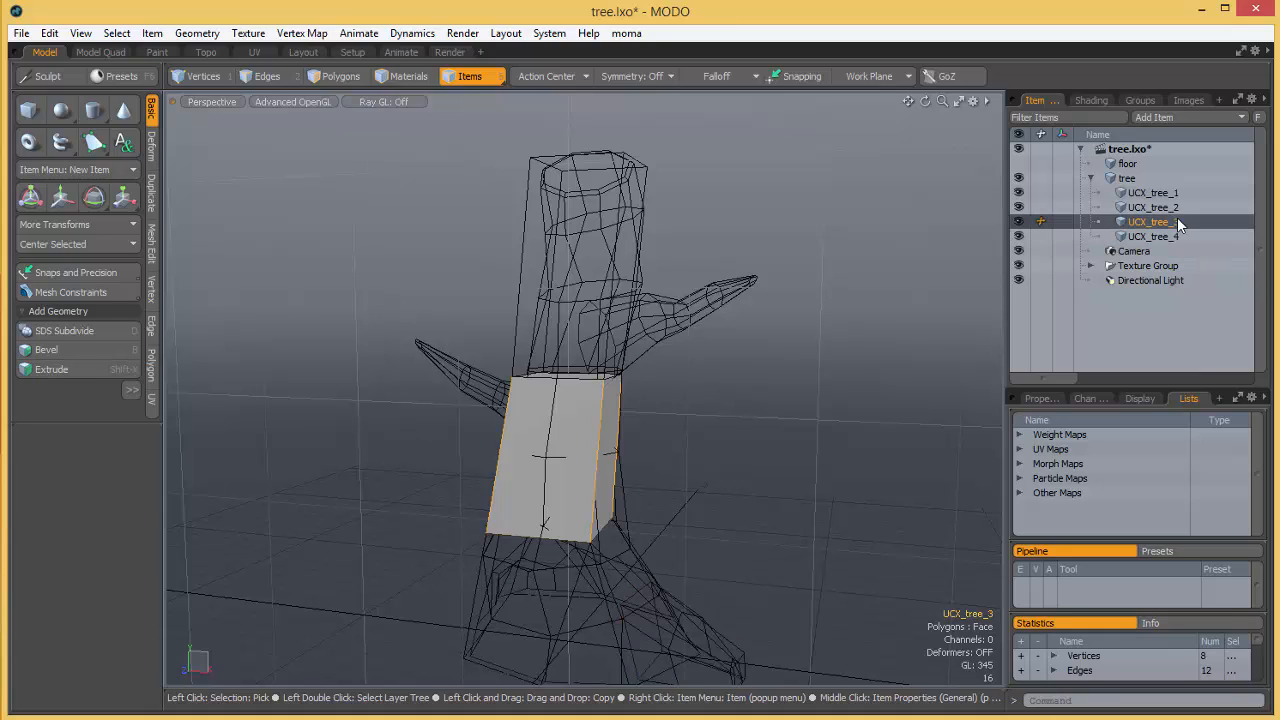
# Duplicate the UCX_tree_2 collision mesh around the upper trunk
pyautogui.click(1176, 207)
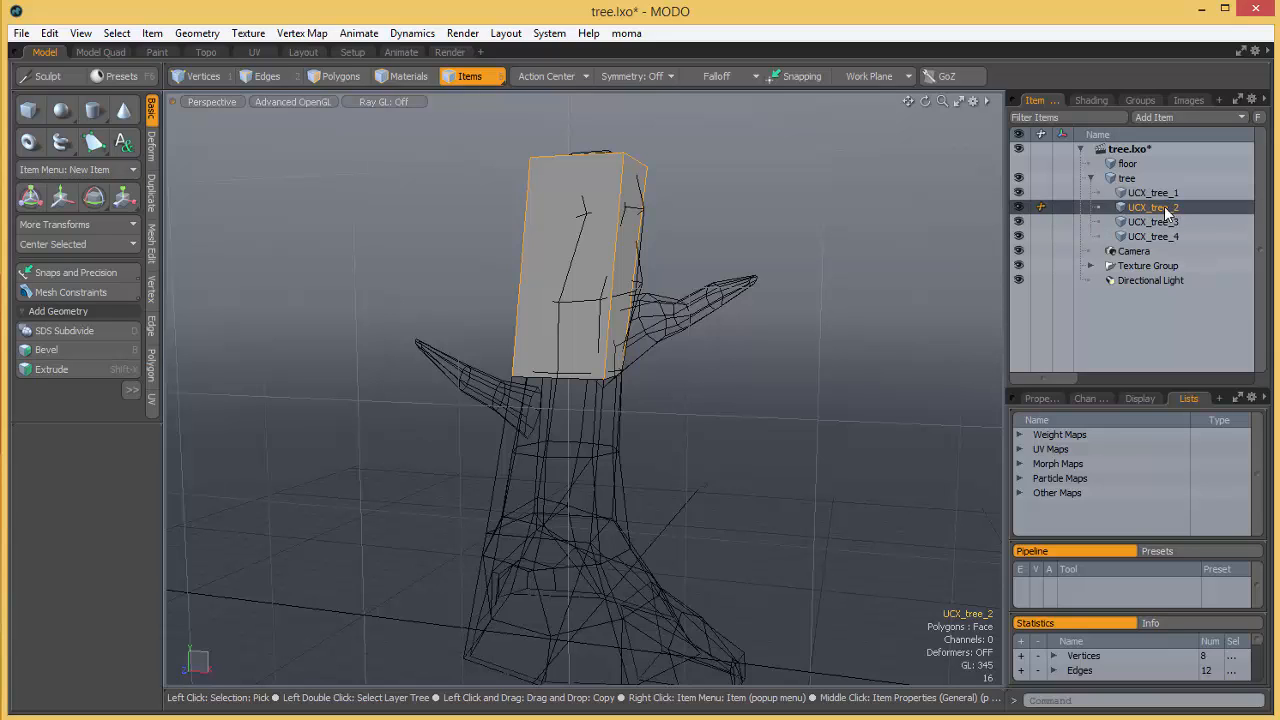
pyautogui.press('ctrl')
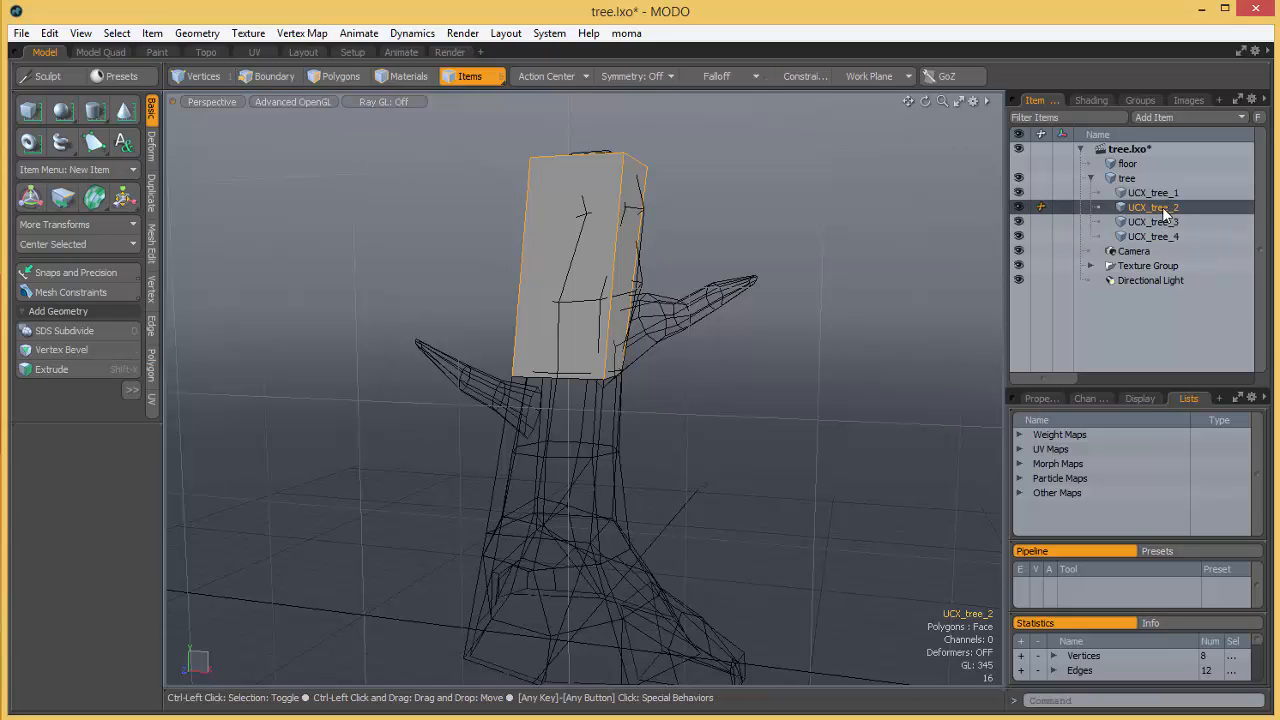
pyautogui.hotkey('ctrl', 'd')
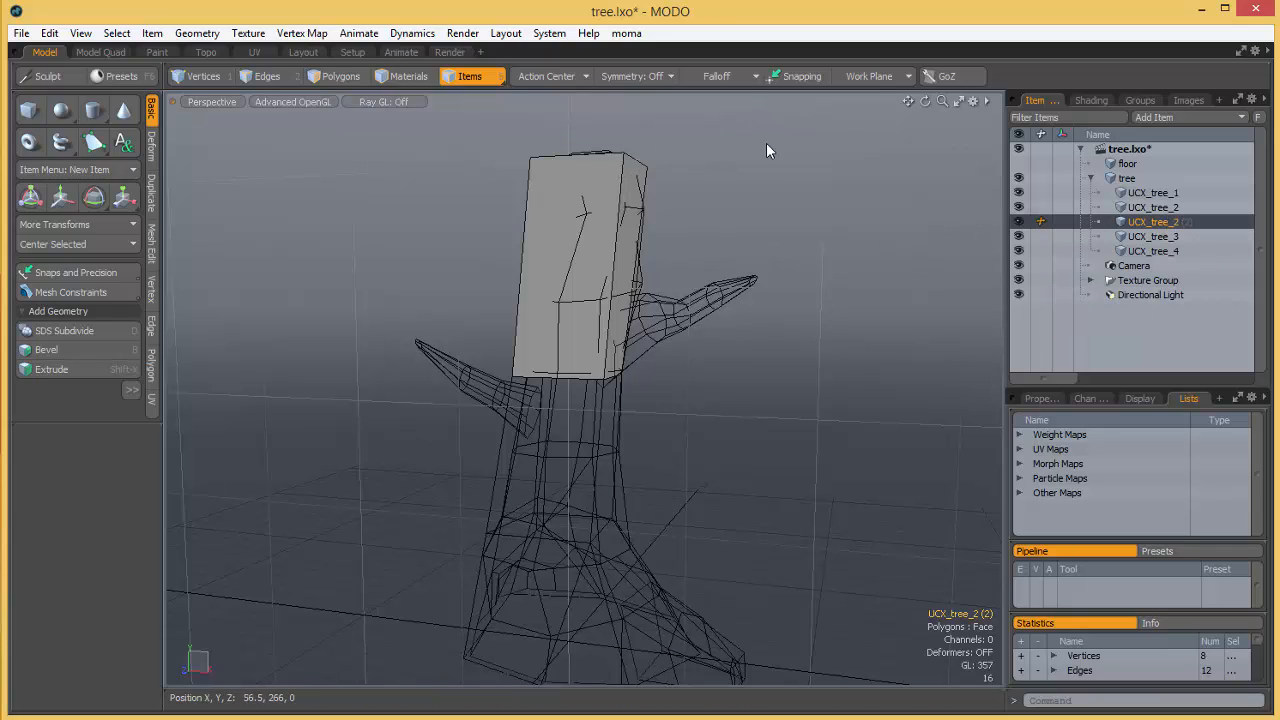
# Try to remove the (2) suffix from the duplicated UCX_tree_2 mesh's name
pyautogui.doubleClick(1187, 220)
pyautogui.press('BackSpace')
pyautogui.press('BackSpace')
pyautogui.press('BackSpace')
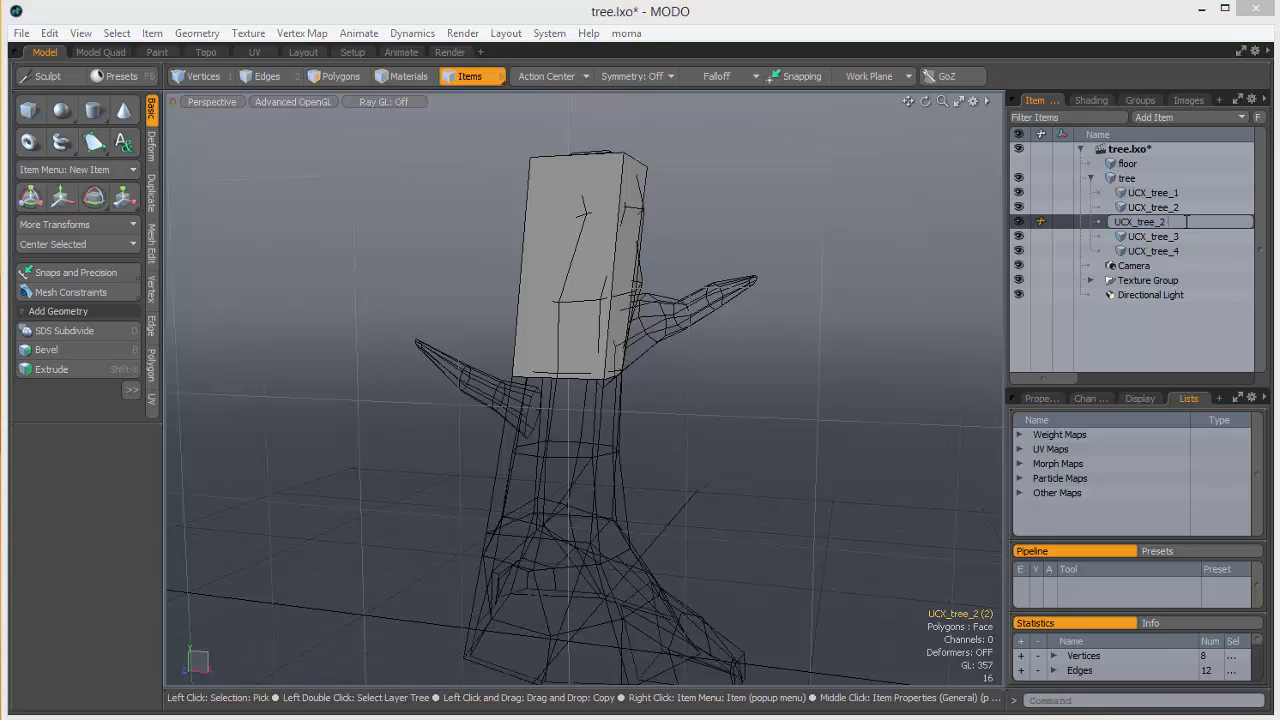
pyautogui.press('Return')
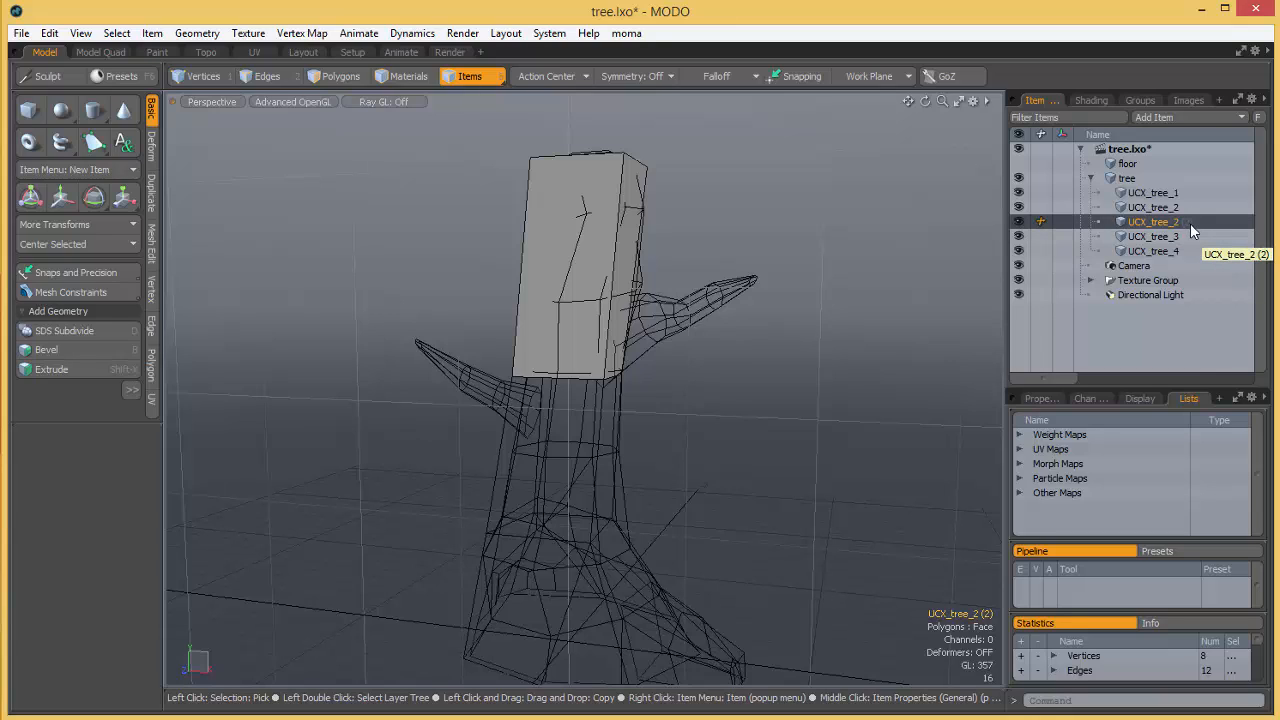
pyautogui.click(1184, 207)
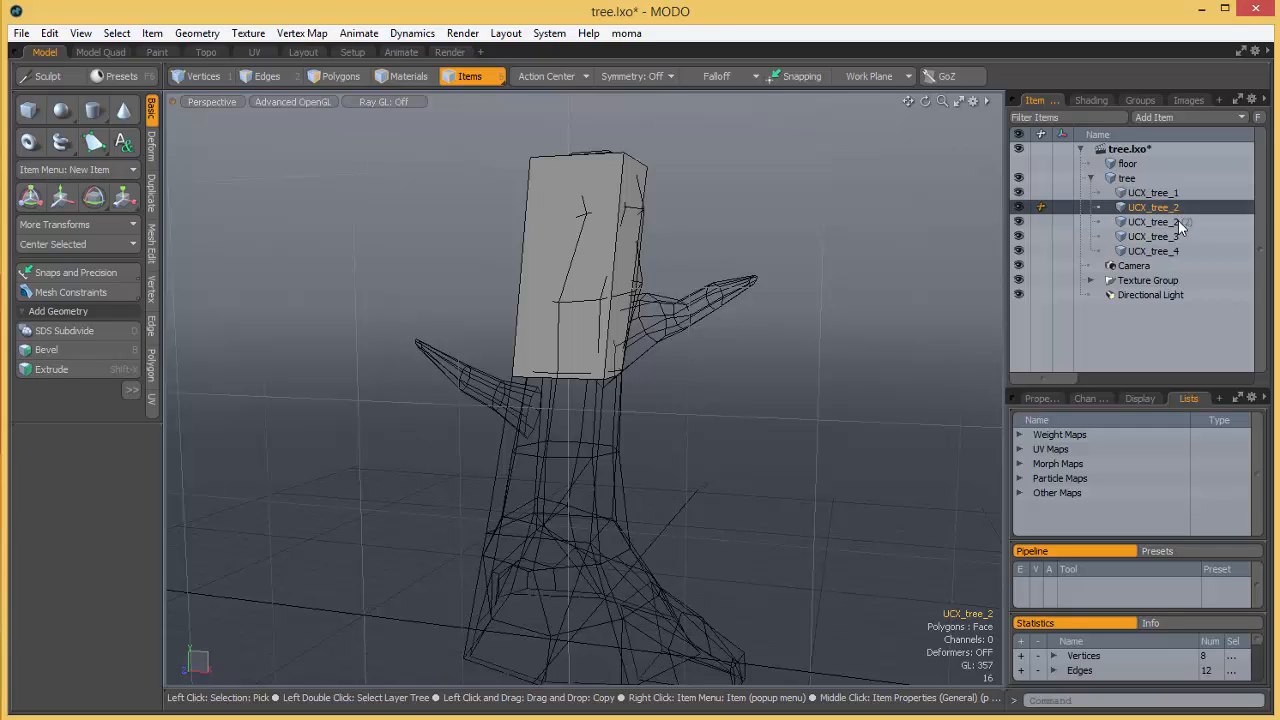
pyautogui.click(1130, 178)
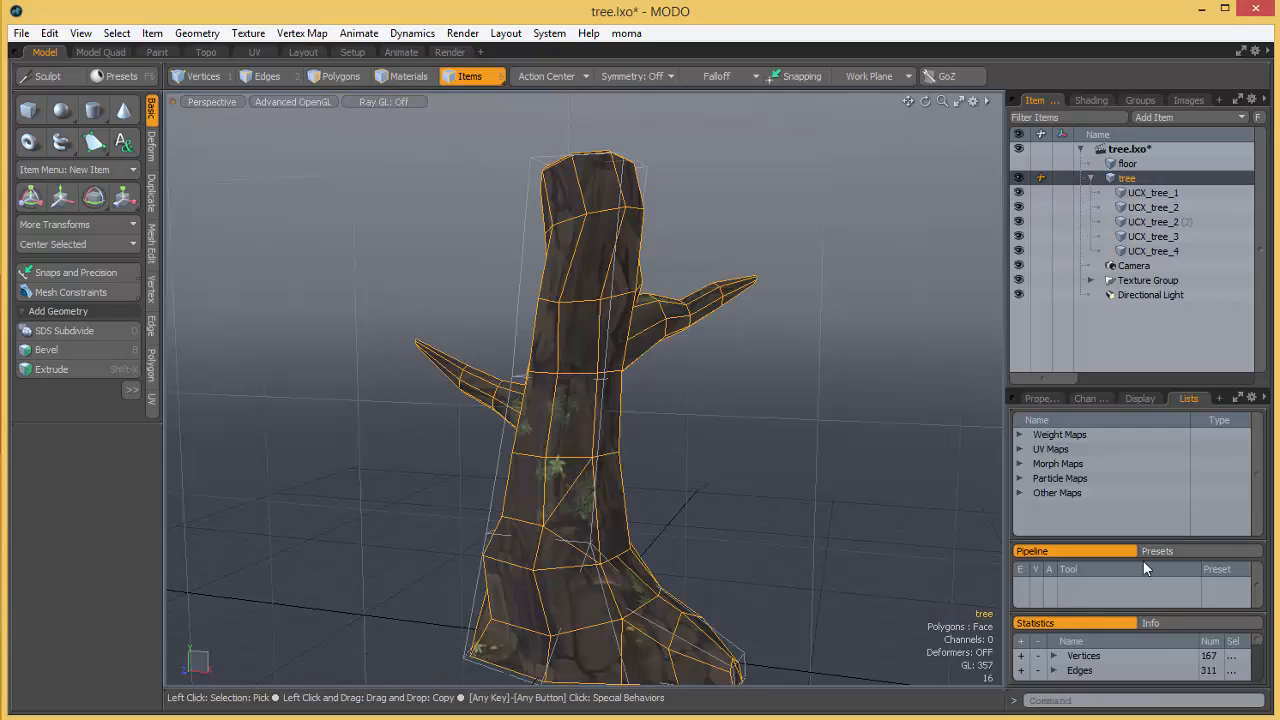
pyautogui.click(1076, 700)
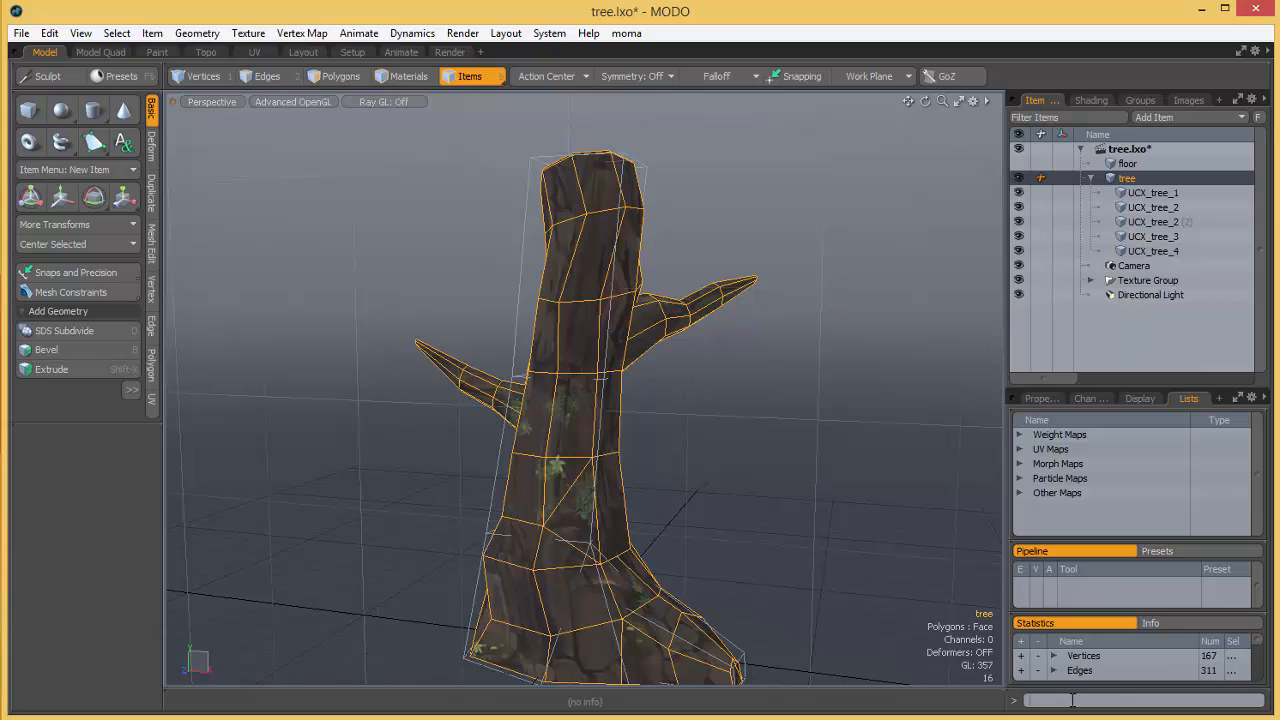
pyautogui.press('Up')
pyautogui.press('Return')
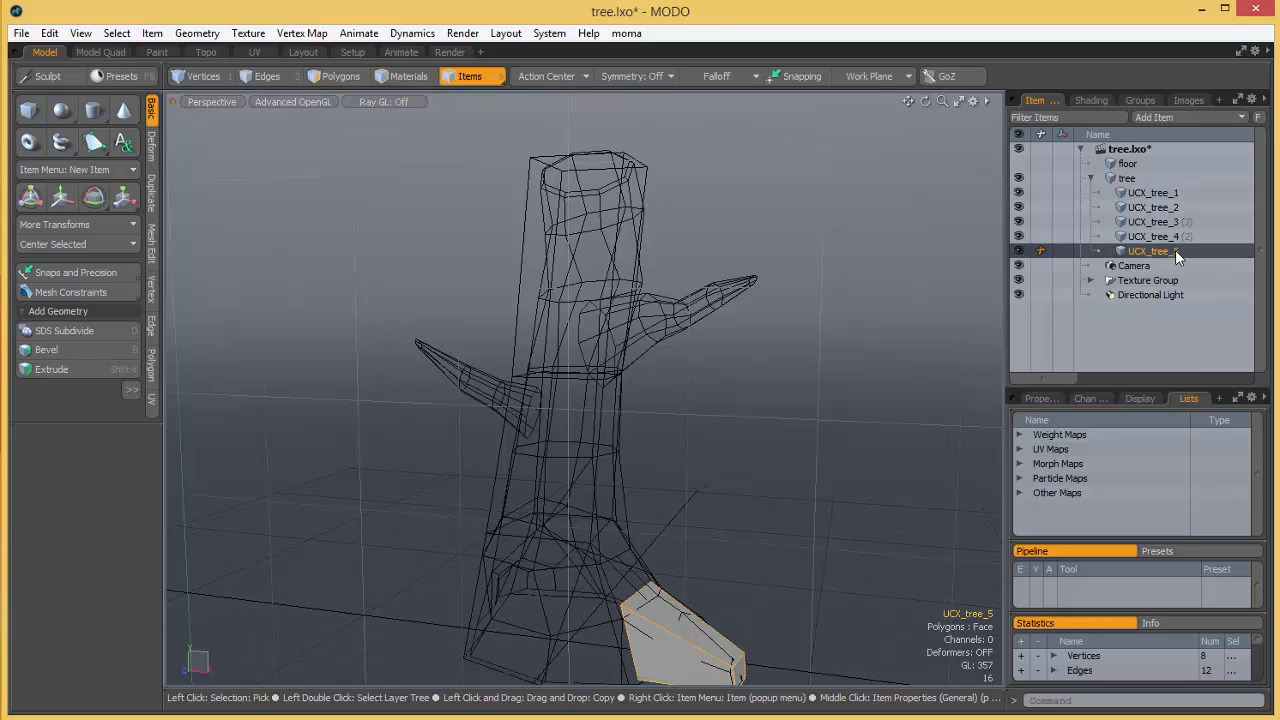
pyautogui.click(1186, 221)
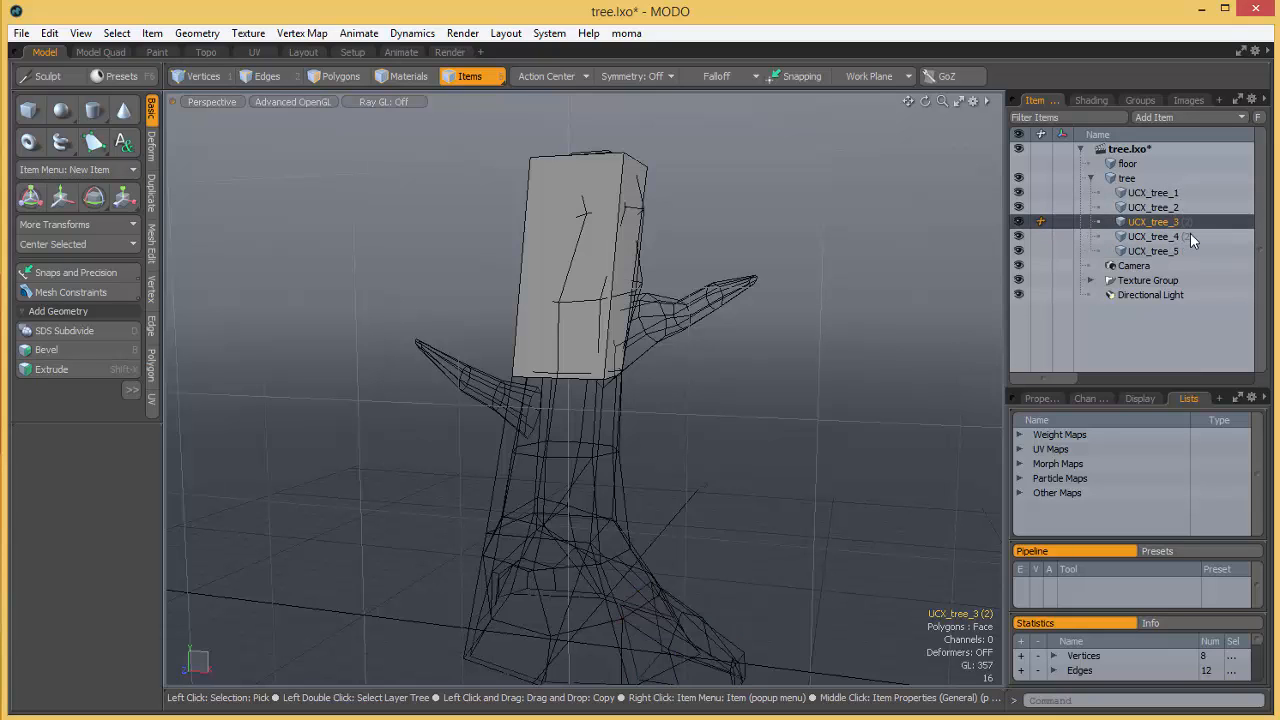
pyautogui.click(1190, 236)
pyautogui.click(1186, 221)
pyautogui.click(1127, 178)
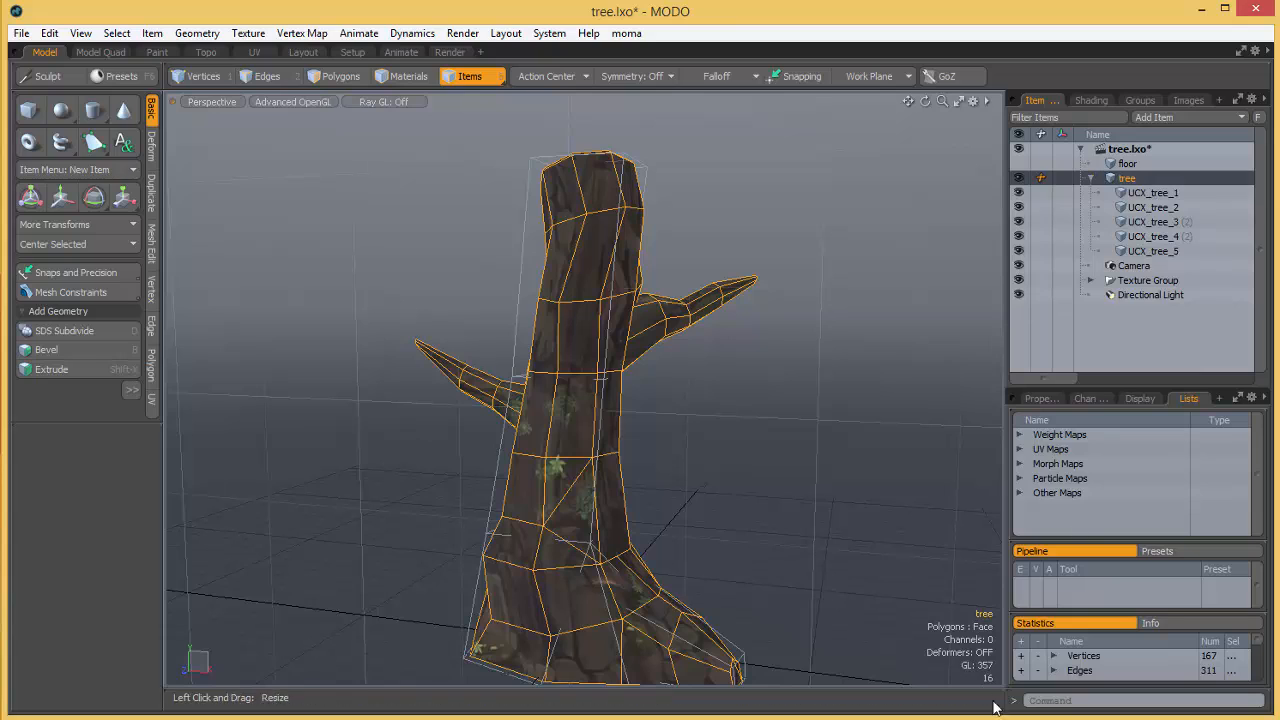
pyautogui.click(1064, 702)
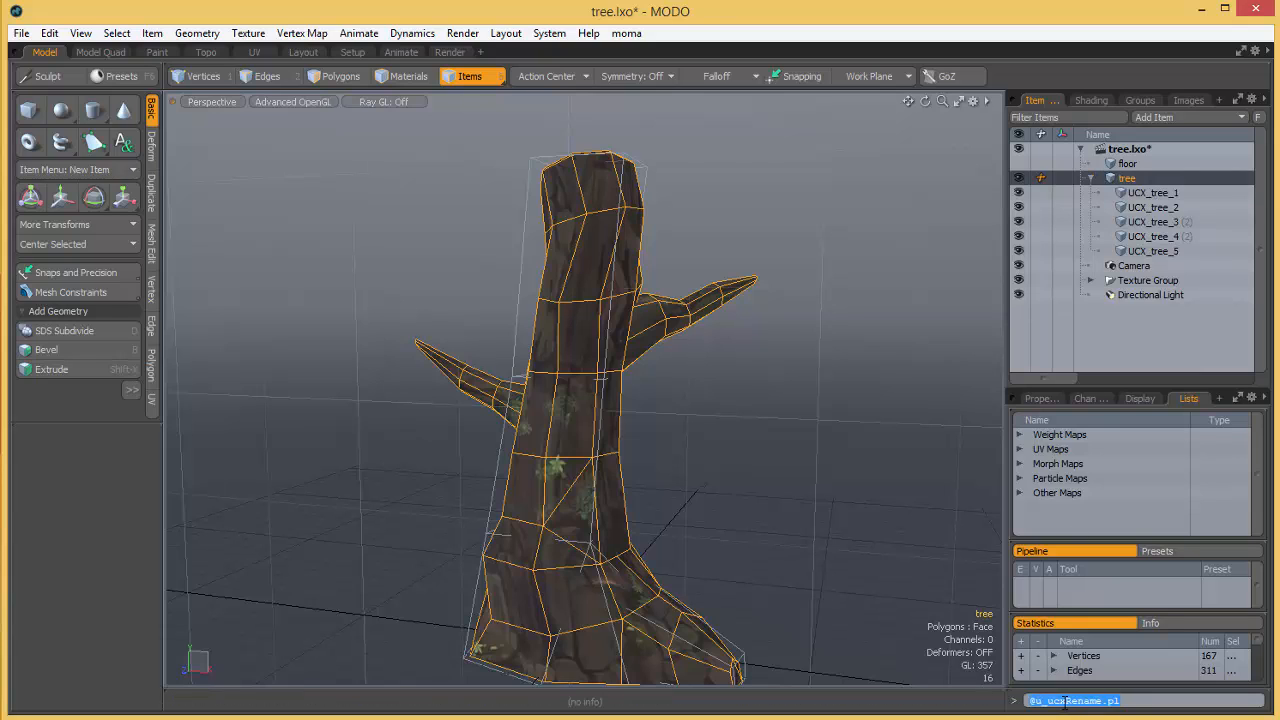
pyautogui.press('Return')
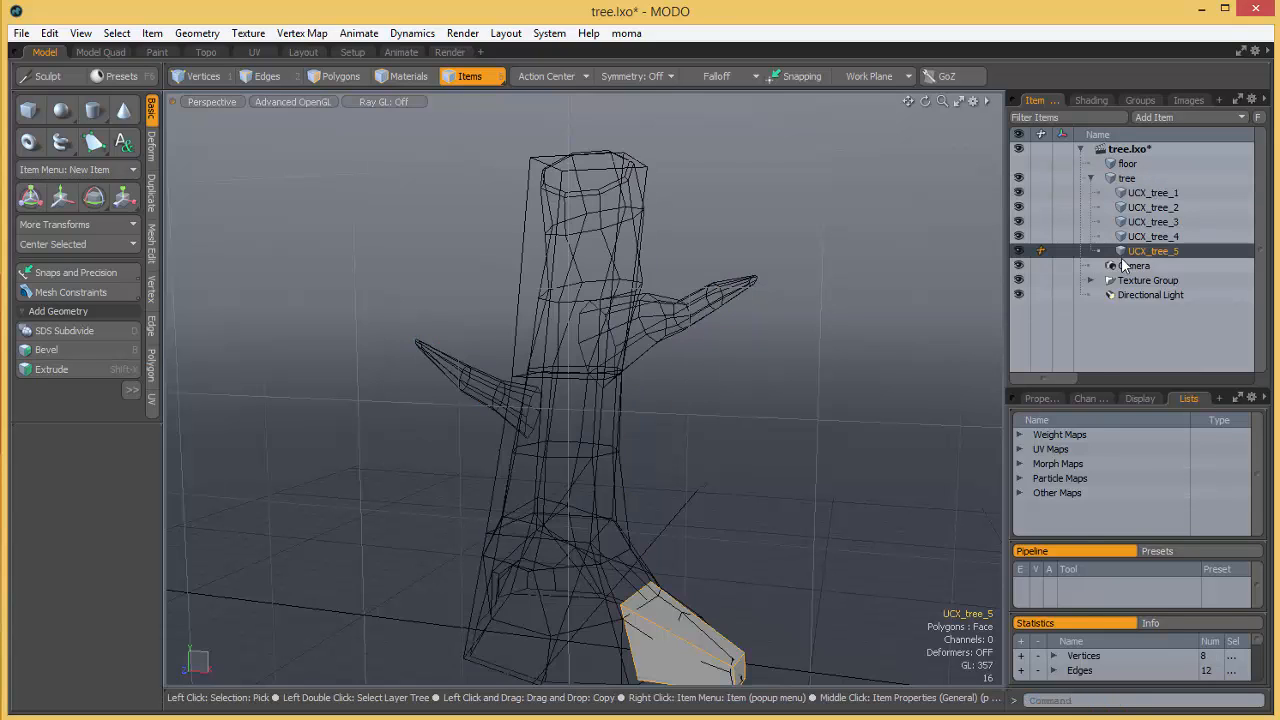
pyautogui.click(1160, 237)
pyautogui.click(1163, 222)
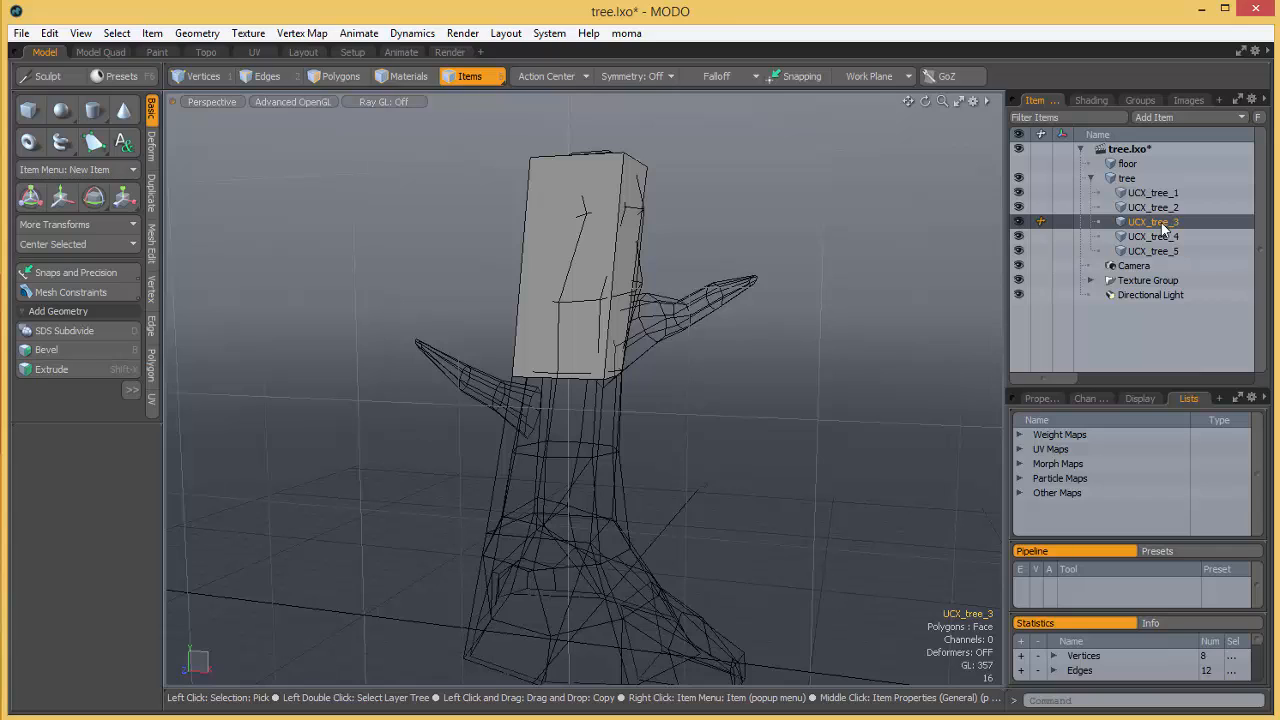
pyautogui.click(1128, 178)
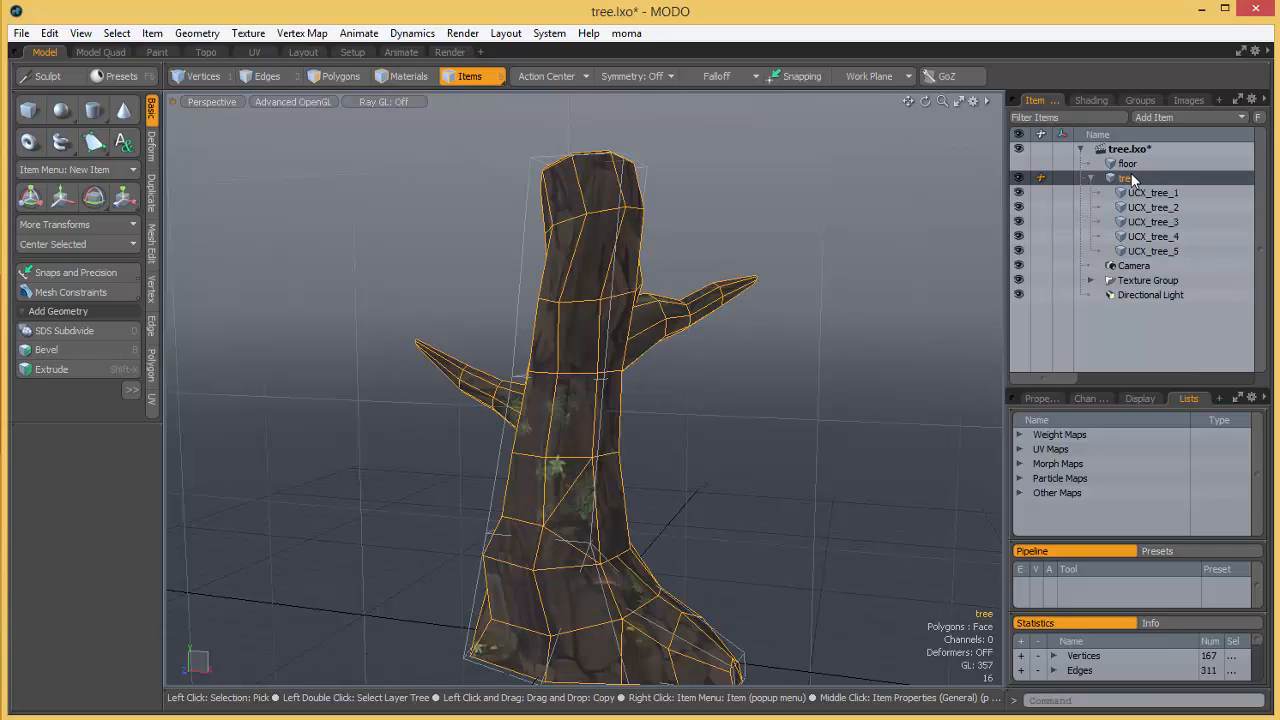
pyautogui.click(1078, 700)
pyautogui.press('Up')
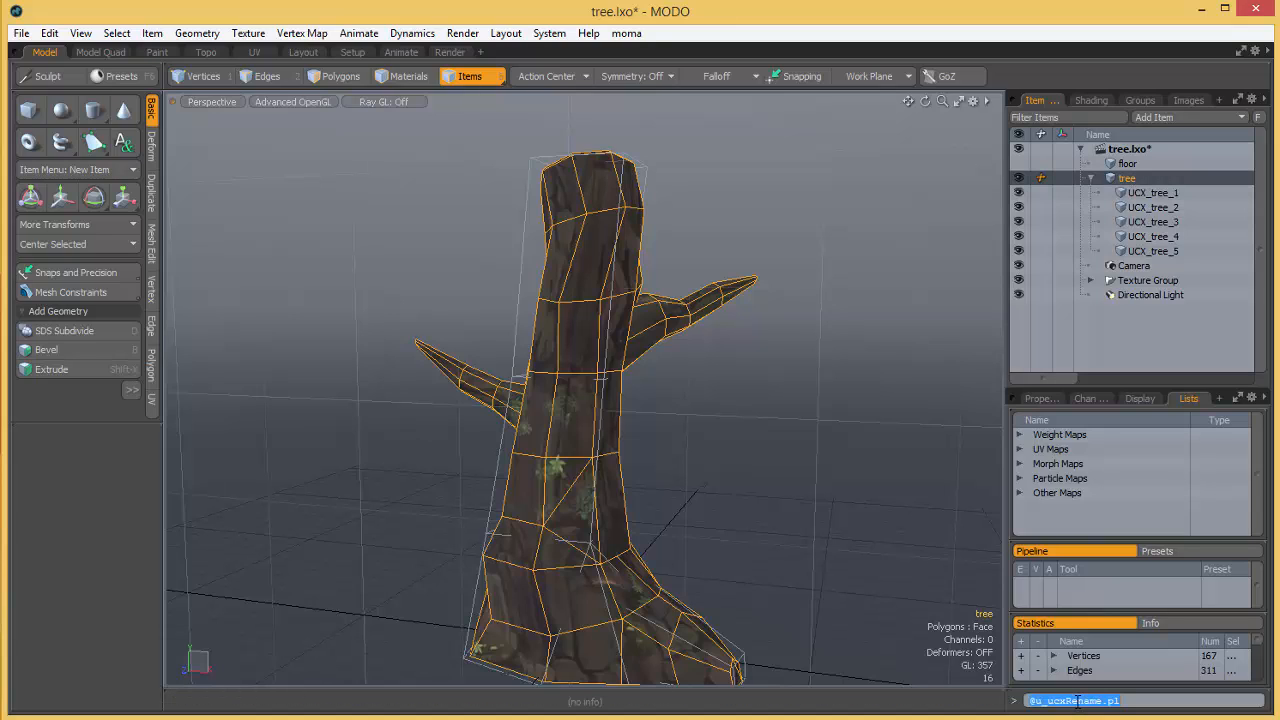
pyautogui.click(824, 346)
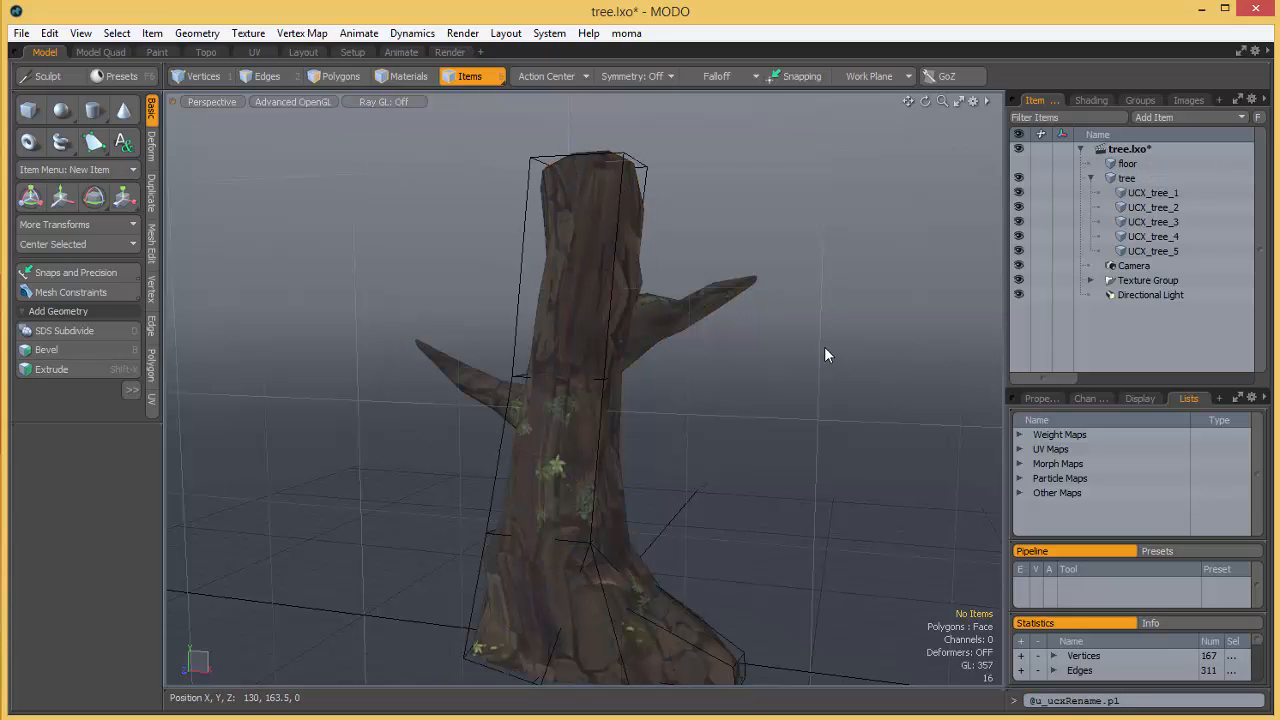